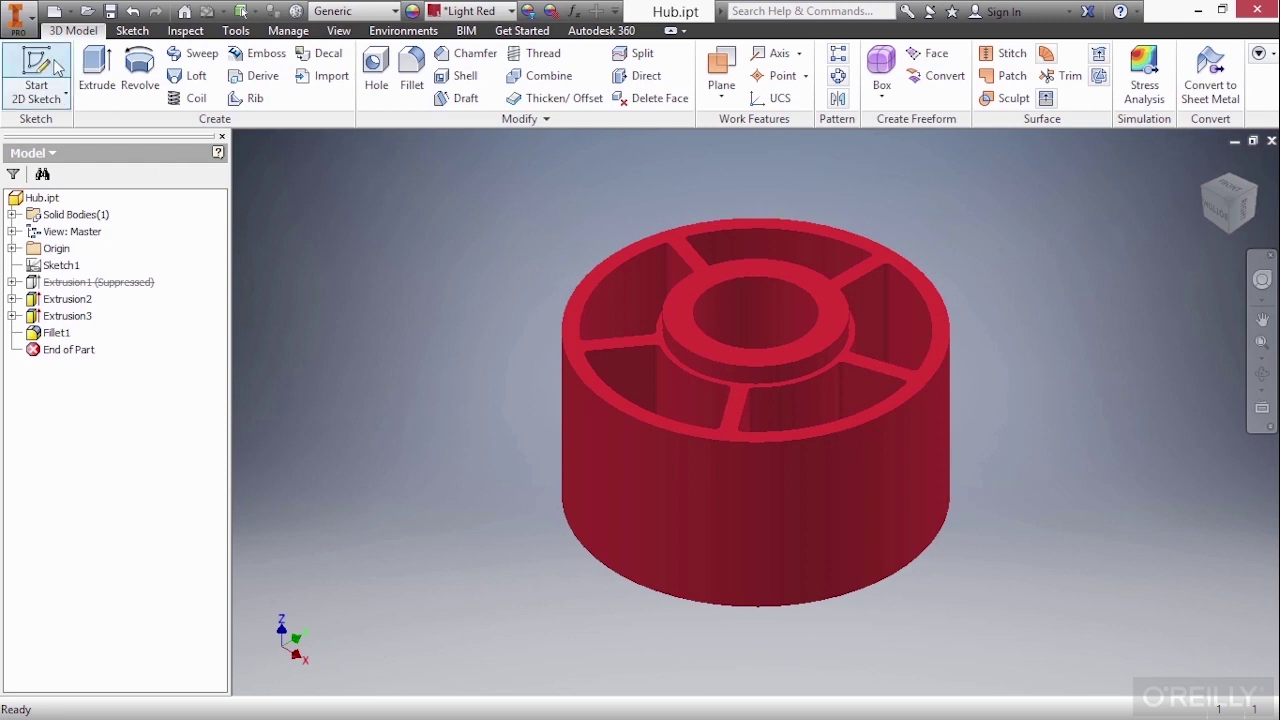
# Browse the application menu's recent documents and the Sketch, Inspect and Tools tabs, returning to 3D Model
pyautogui.click(18, 20)
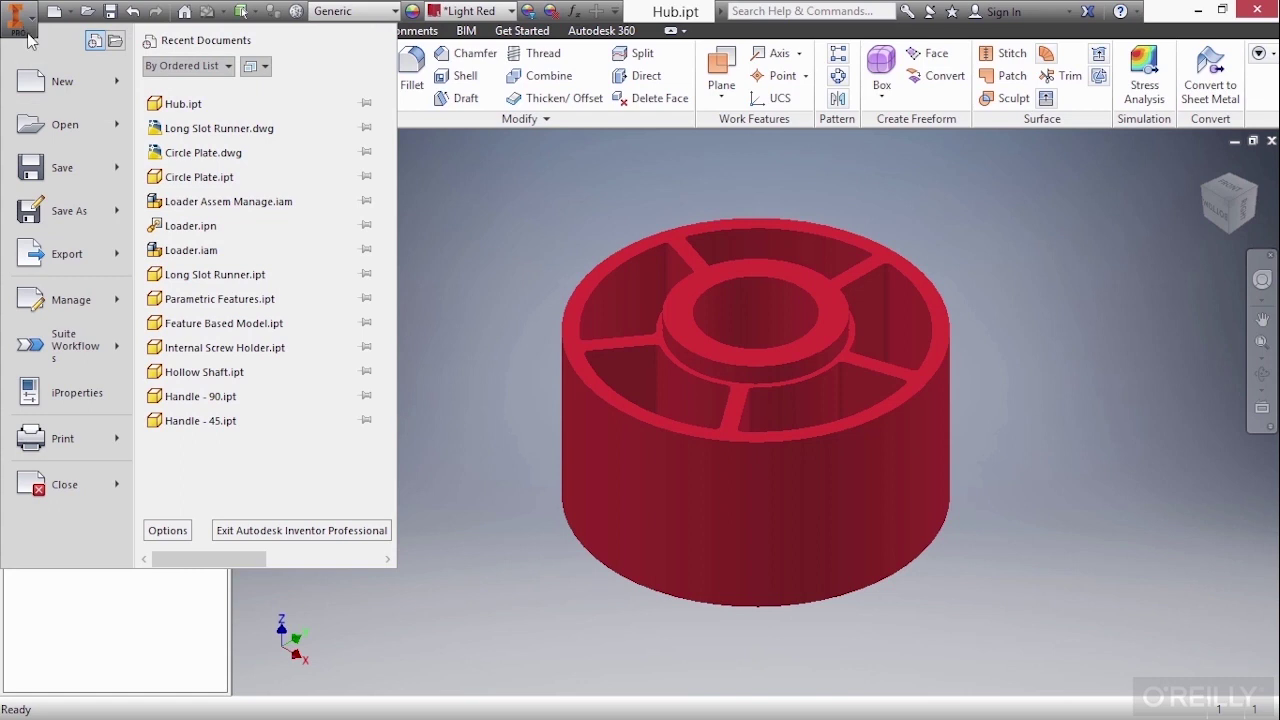
pyautogui.click(451, 182)
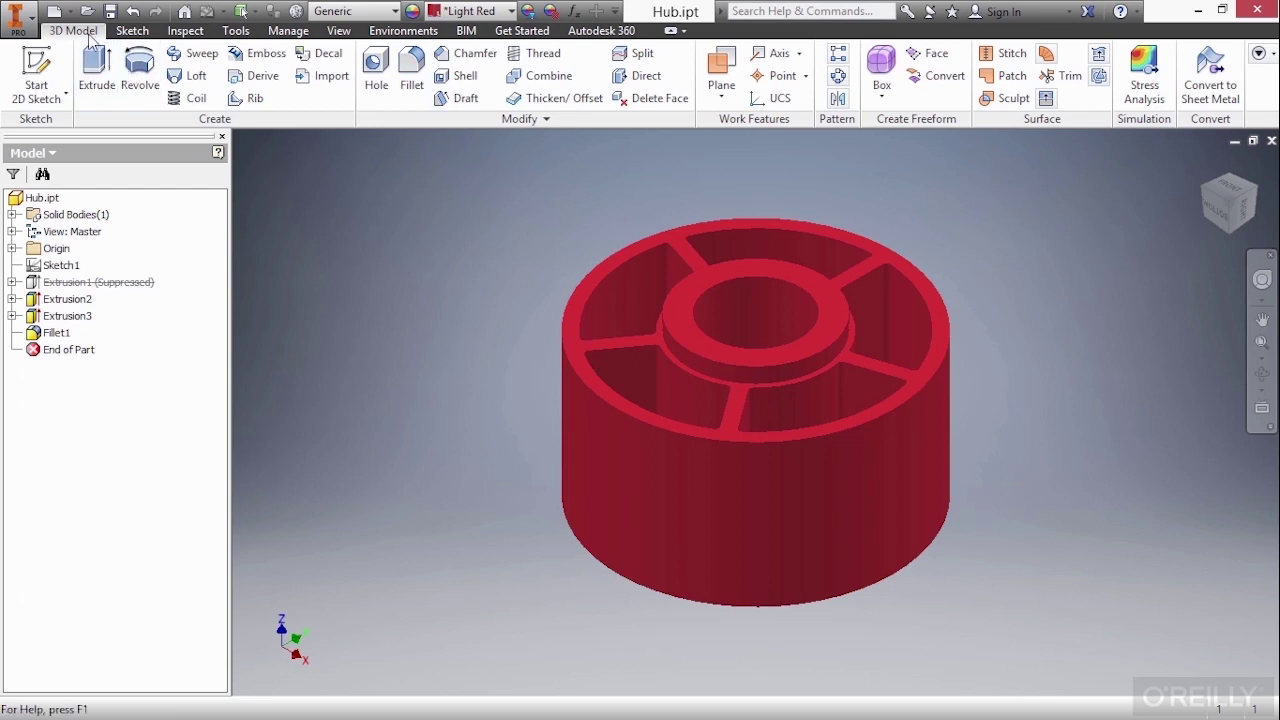
pyautogui.click(132, 31)
pyautogui.click(187, 33)
pyautogui.click(238, 33)
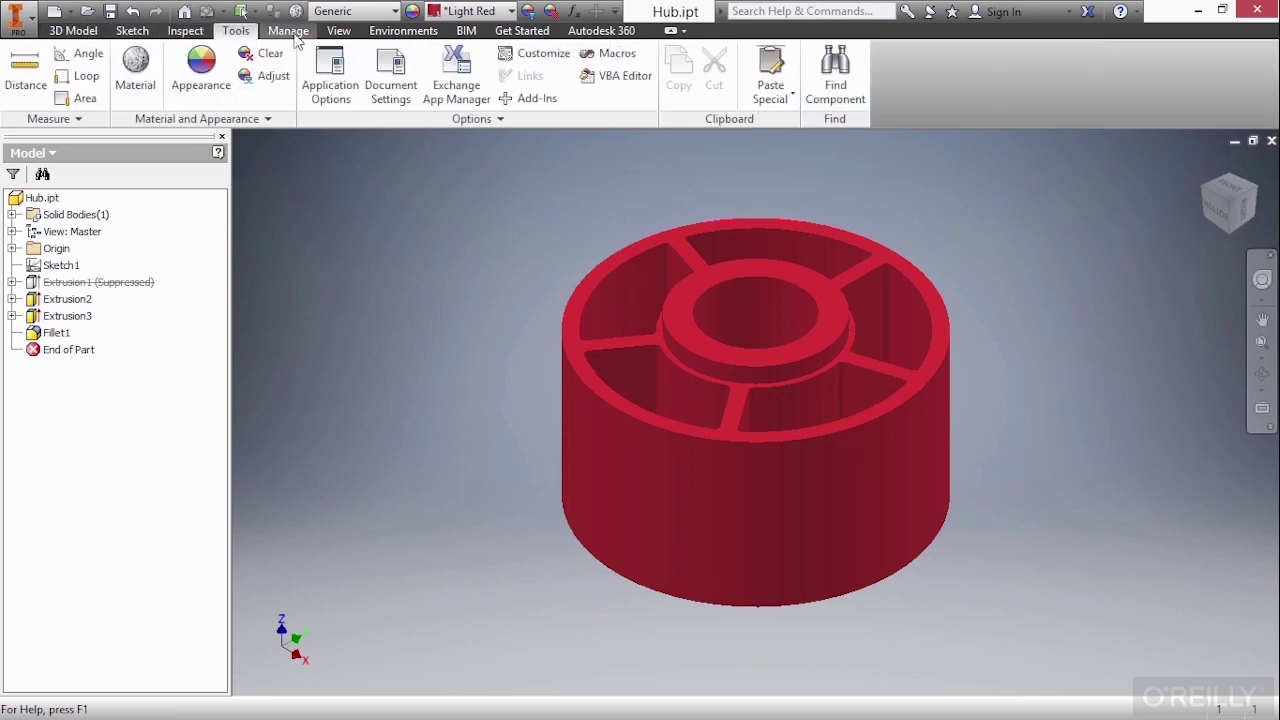
pyautogui.click(75, 32)
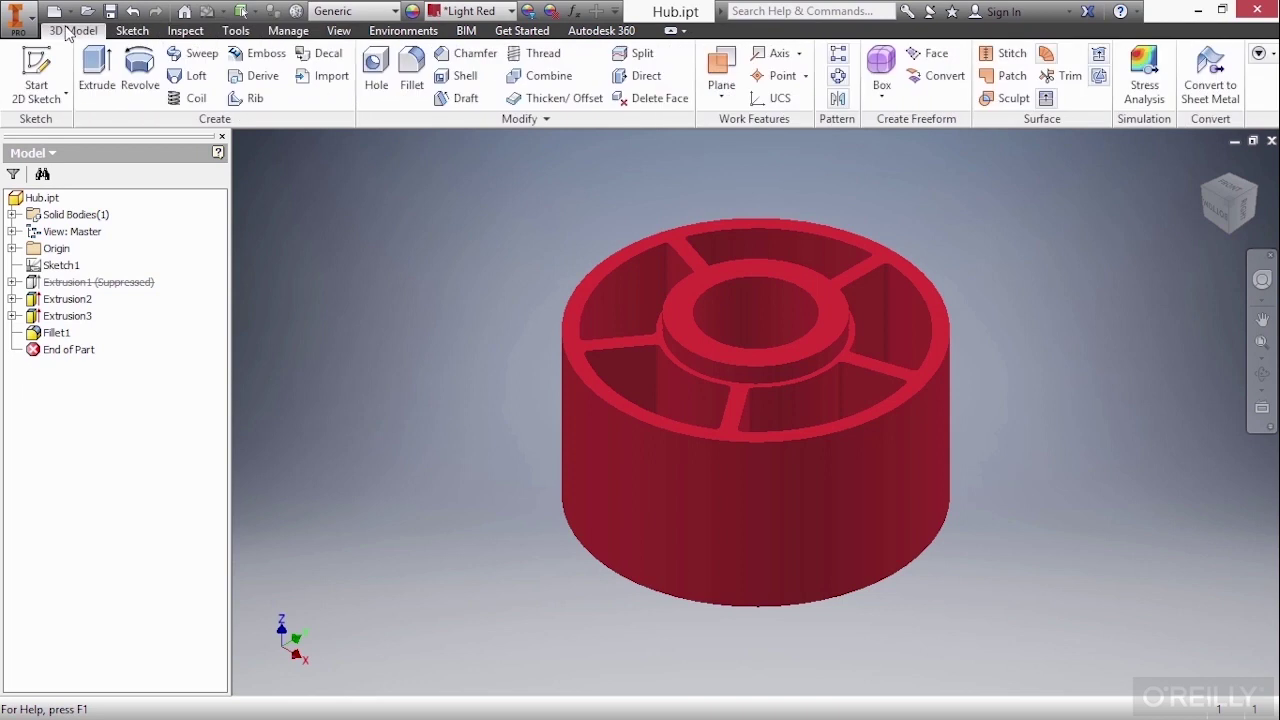
# Minimize the ribbon to panel buttons, then to panel titles
pyautogui.click(672, 32)
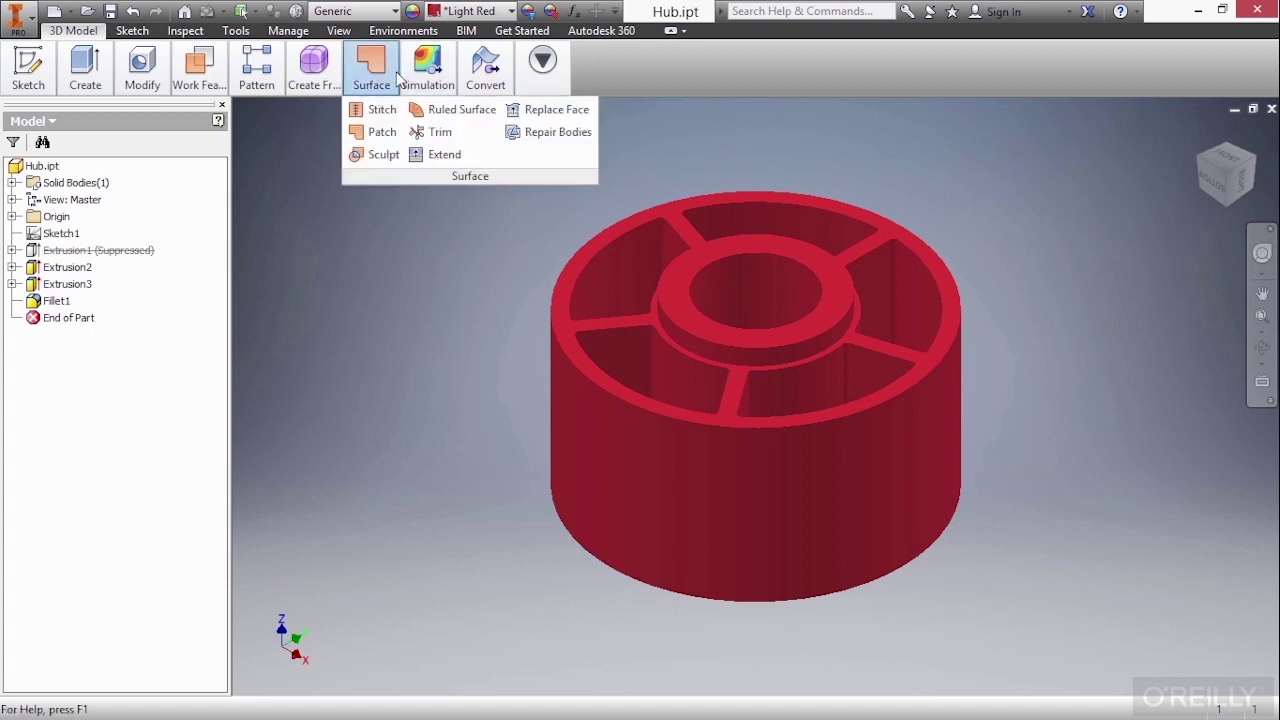
pyautogui.moveTo(267, 85)
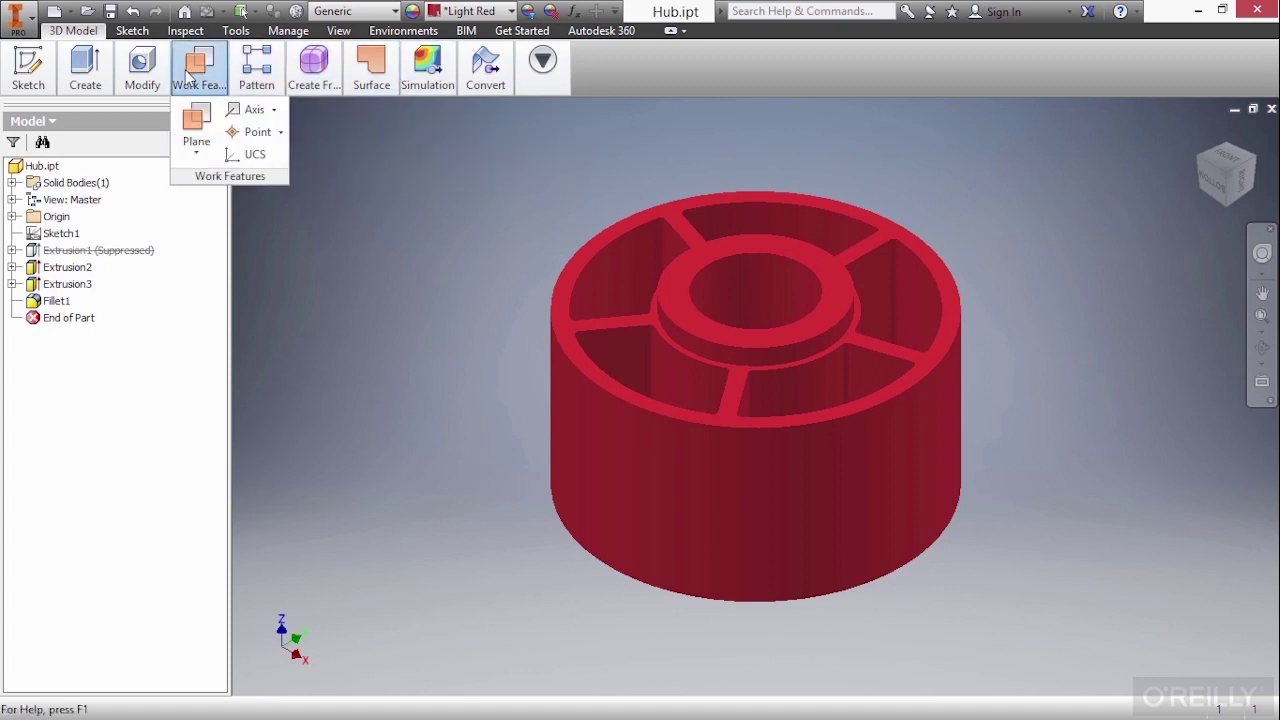
pyautogui.moveTo(163, 80)
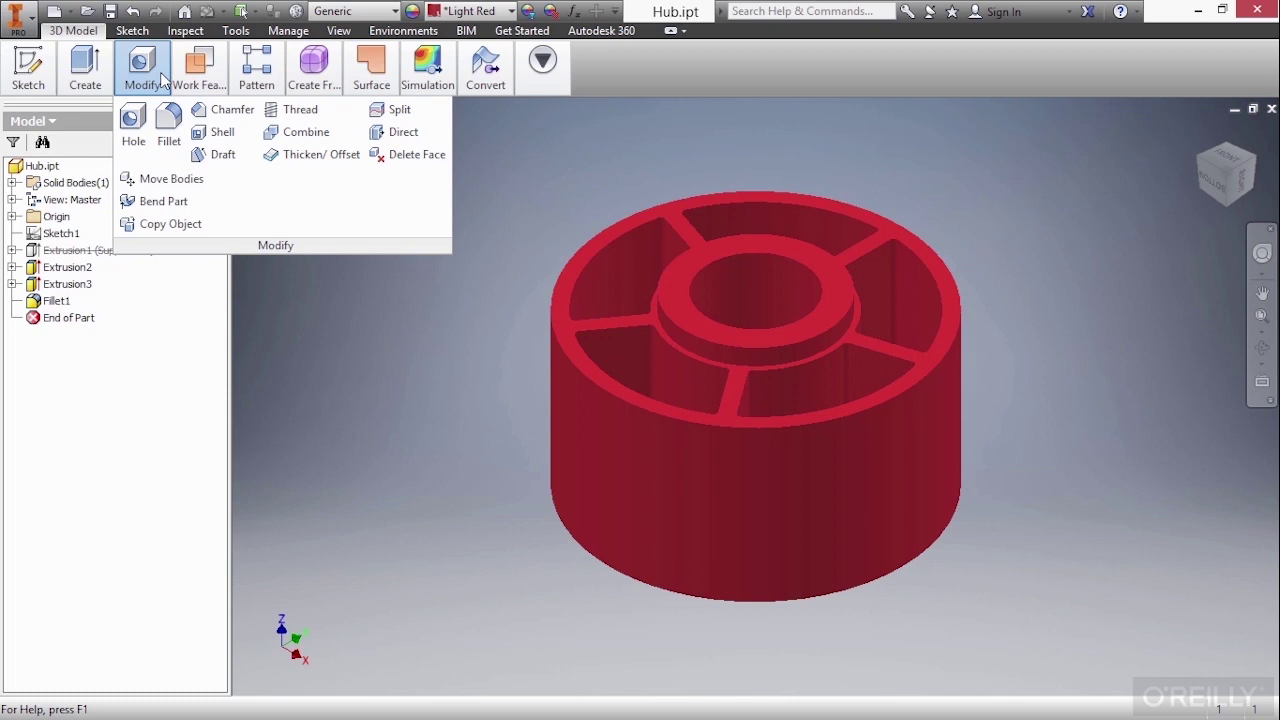
pyautogui.click(671, 31)
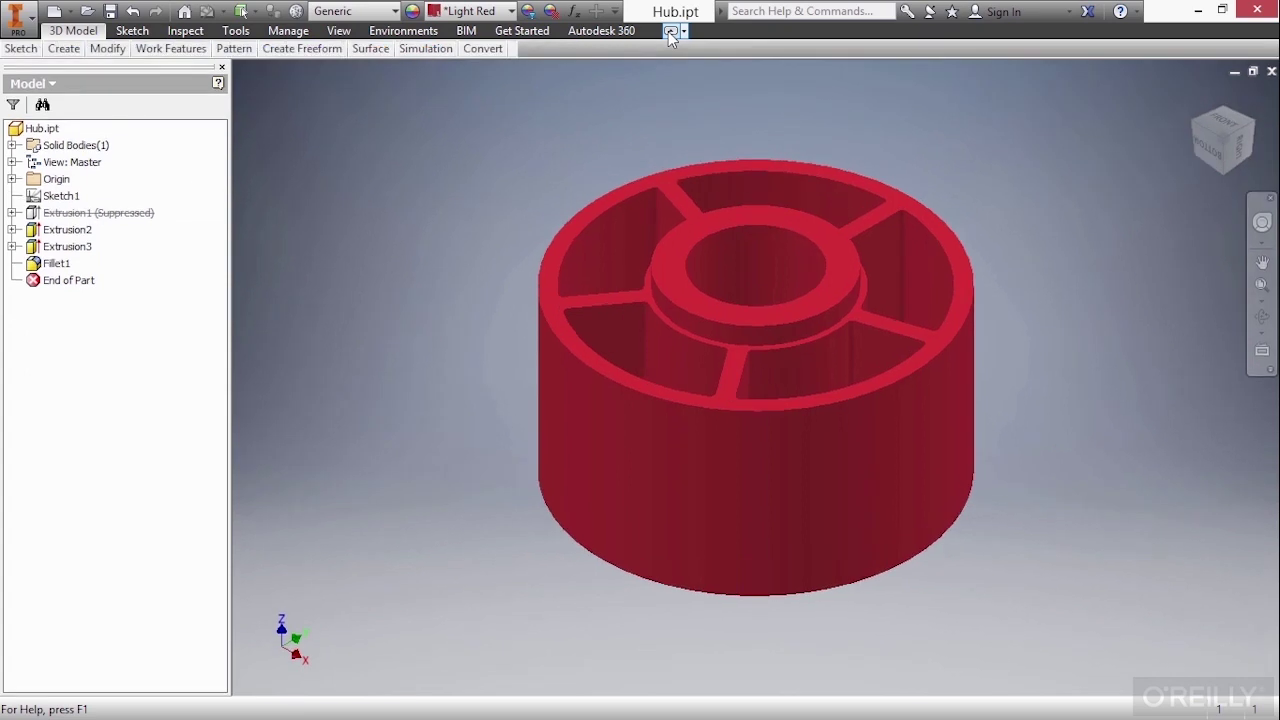
pyautogui.moveTo(408, 56)
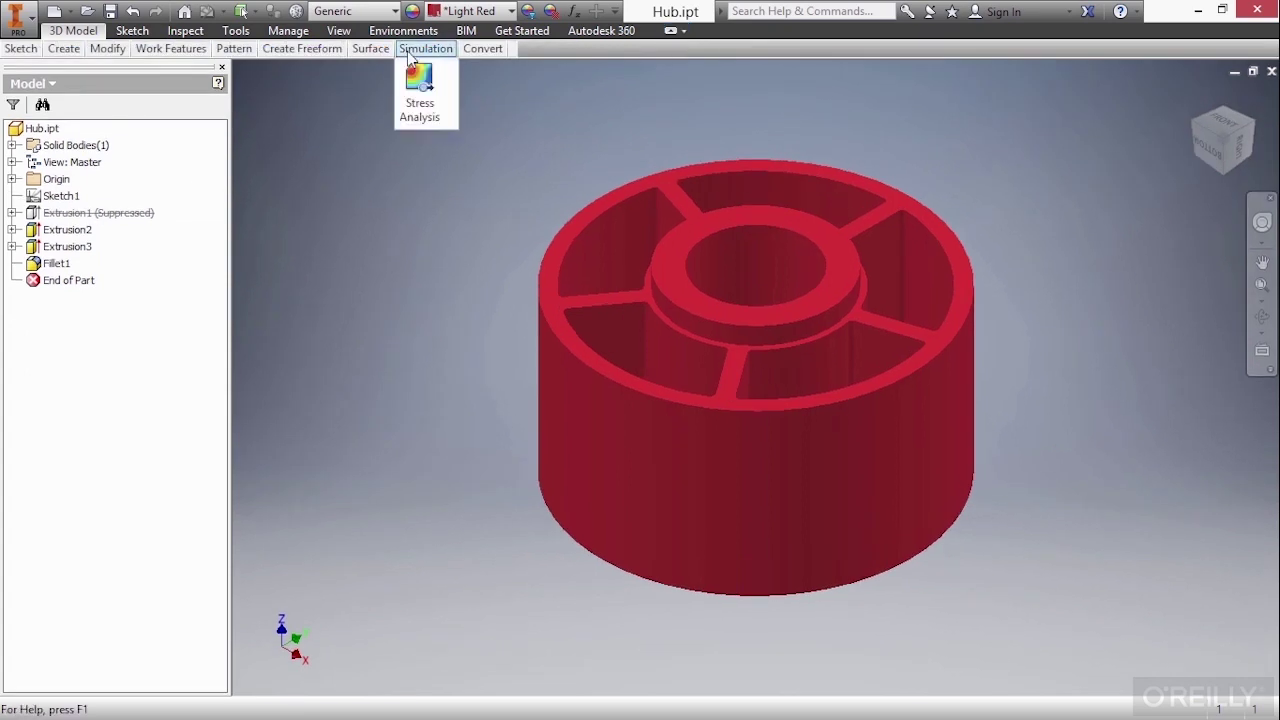
pyautogui.moveTo(240, 58)
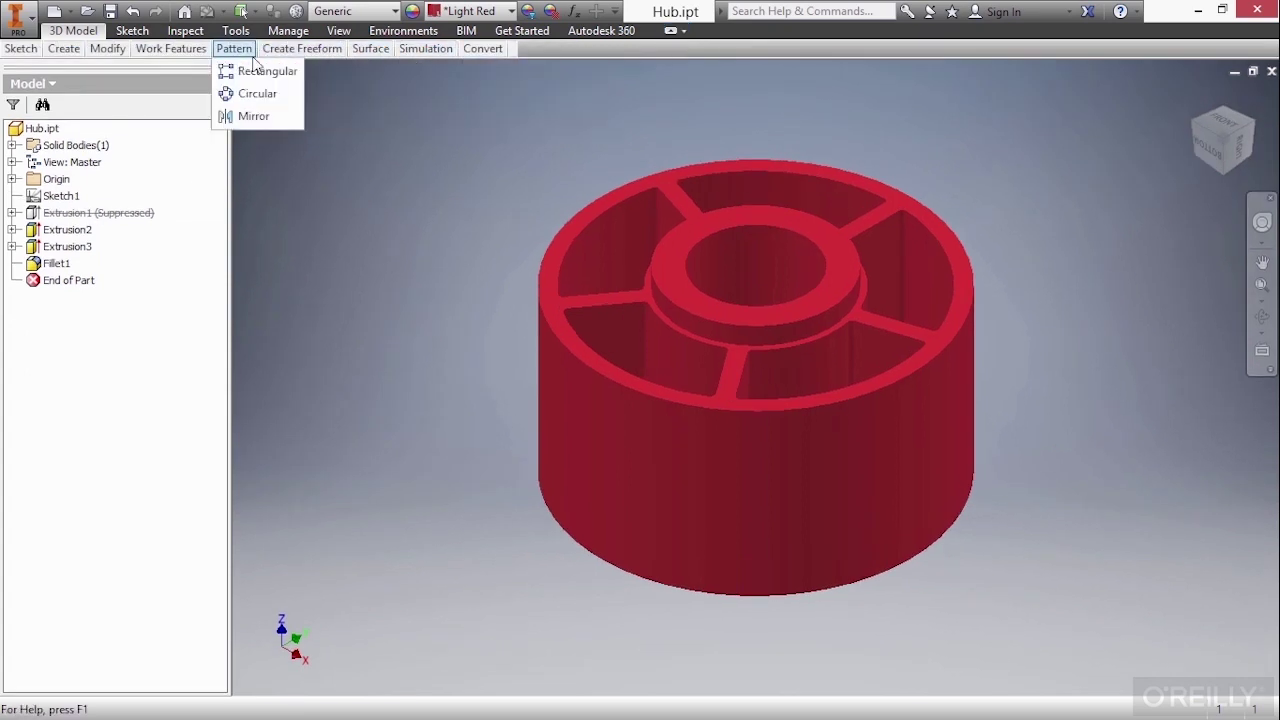
pyautogui.moveTo(170, 50)
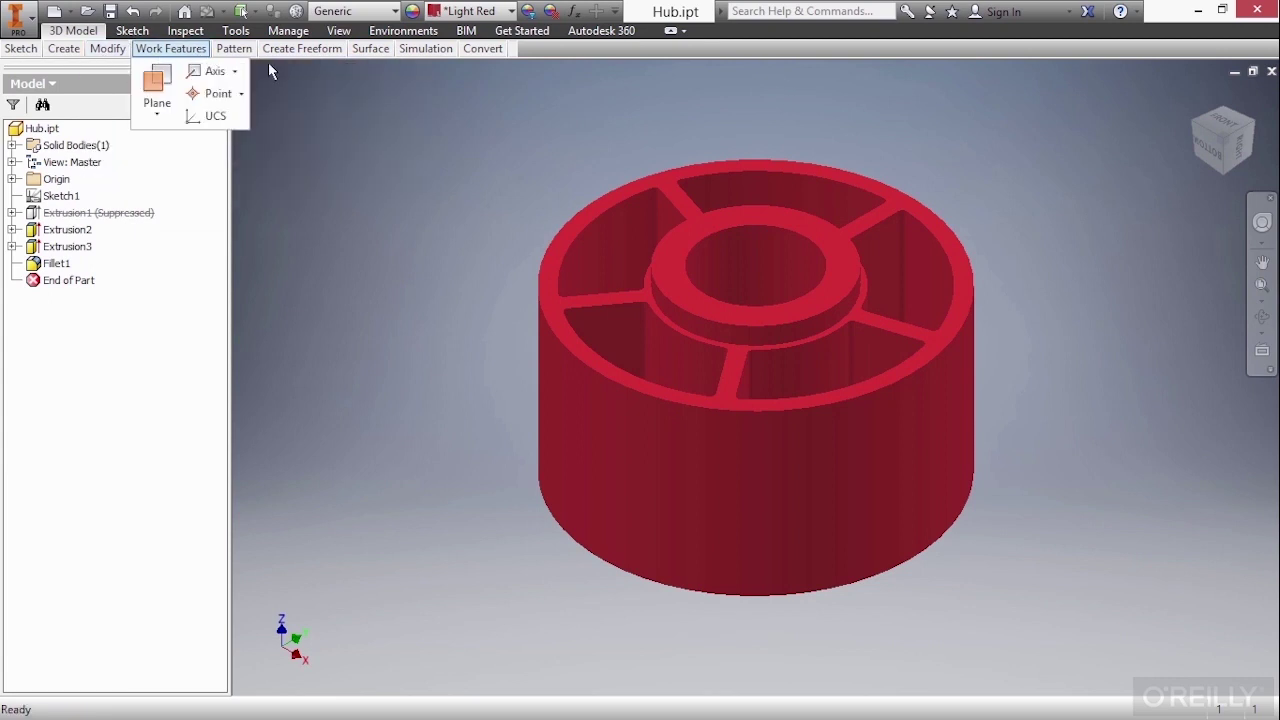
# Collapse the ribbon to tab names, restore the full ribbon, and close the Model browser
pyautogui.click(671, 31)
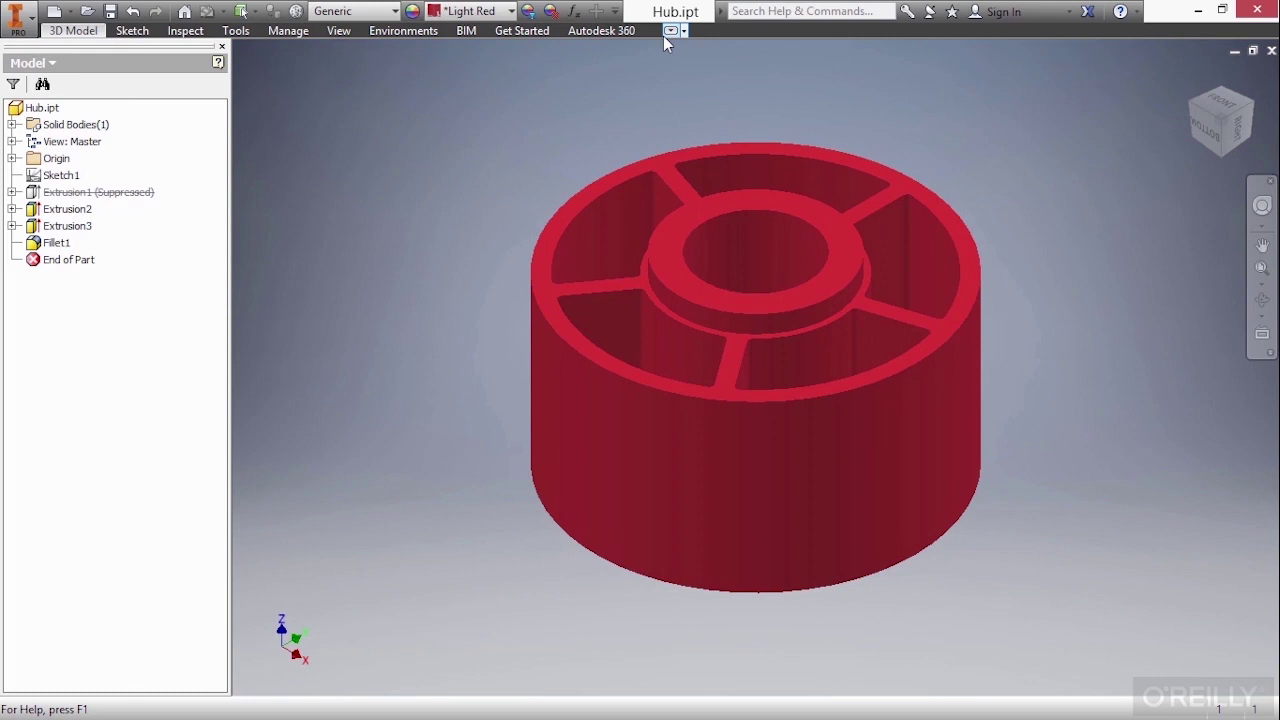
pyautogui.click(73, 30)
pyautogui.click(672, 31)
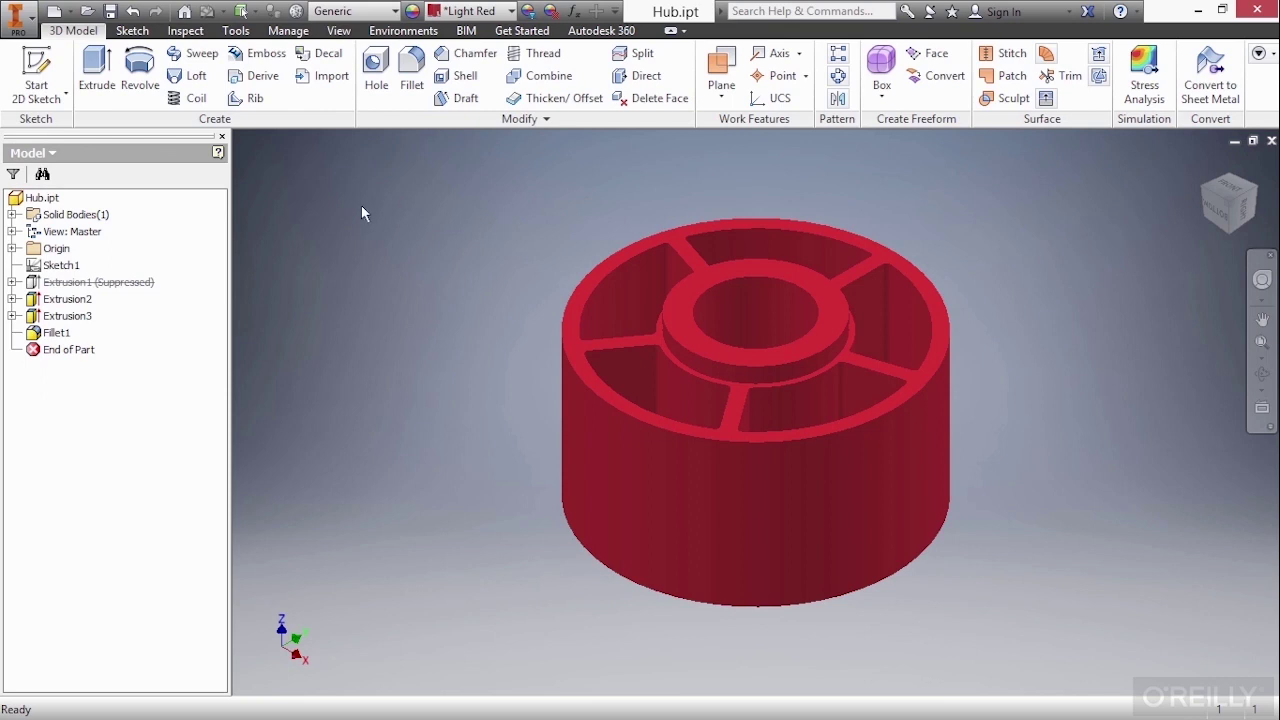
pyautogui.click(222, 138)
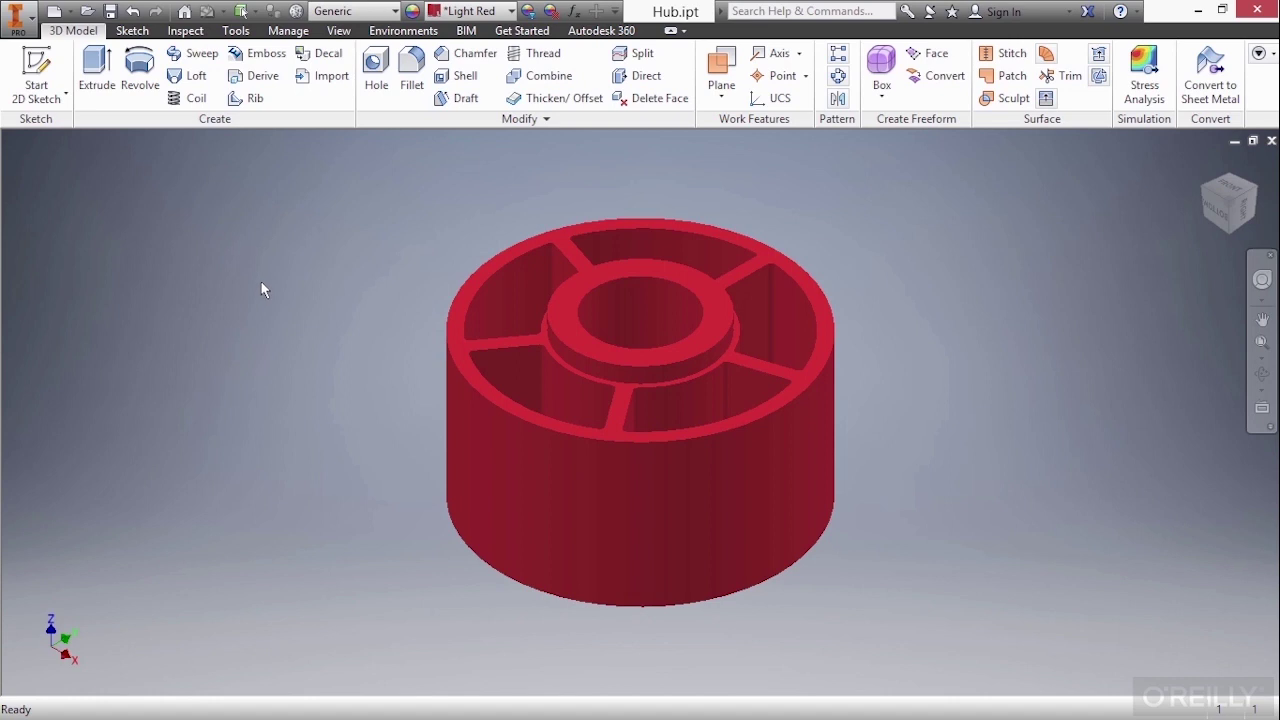
# Re-enable Browser in the View tab's User Interface list so the feature tree reappears
pyautogui.click(339, 31)
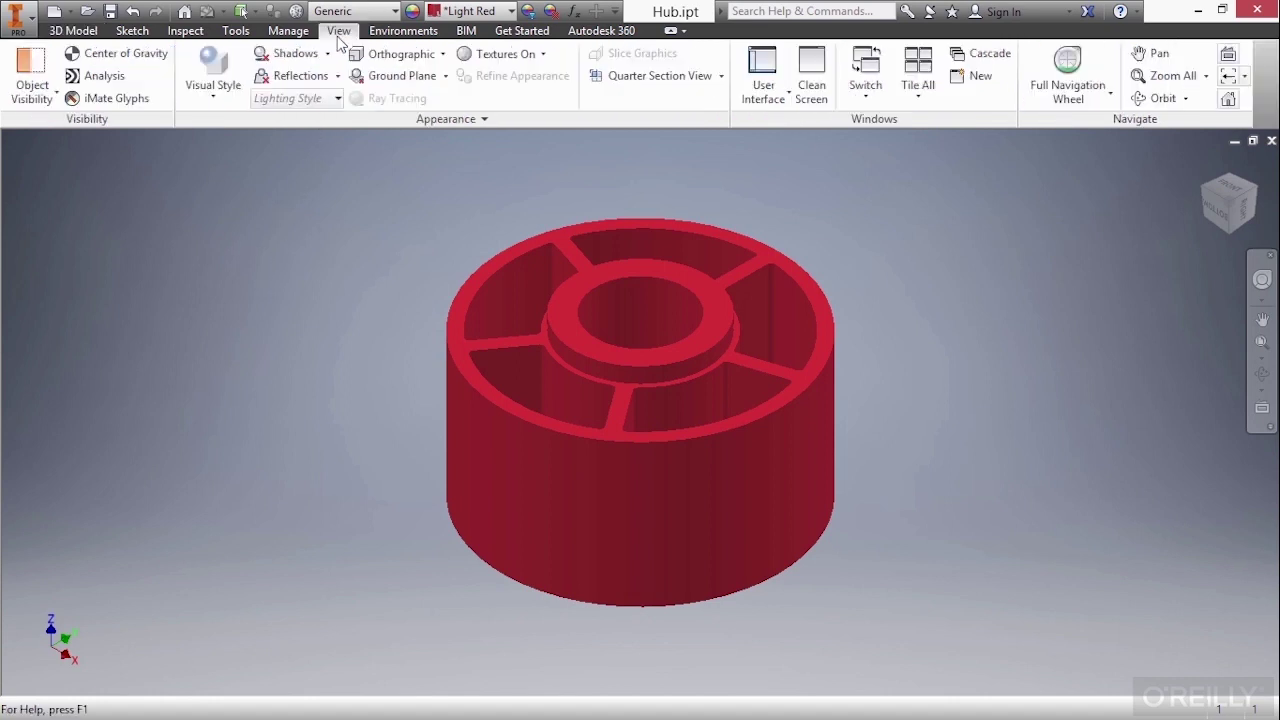
pyautogui.click(790, 107)
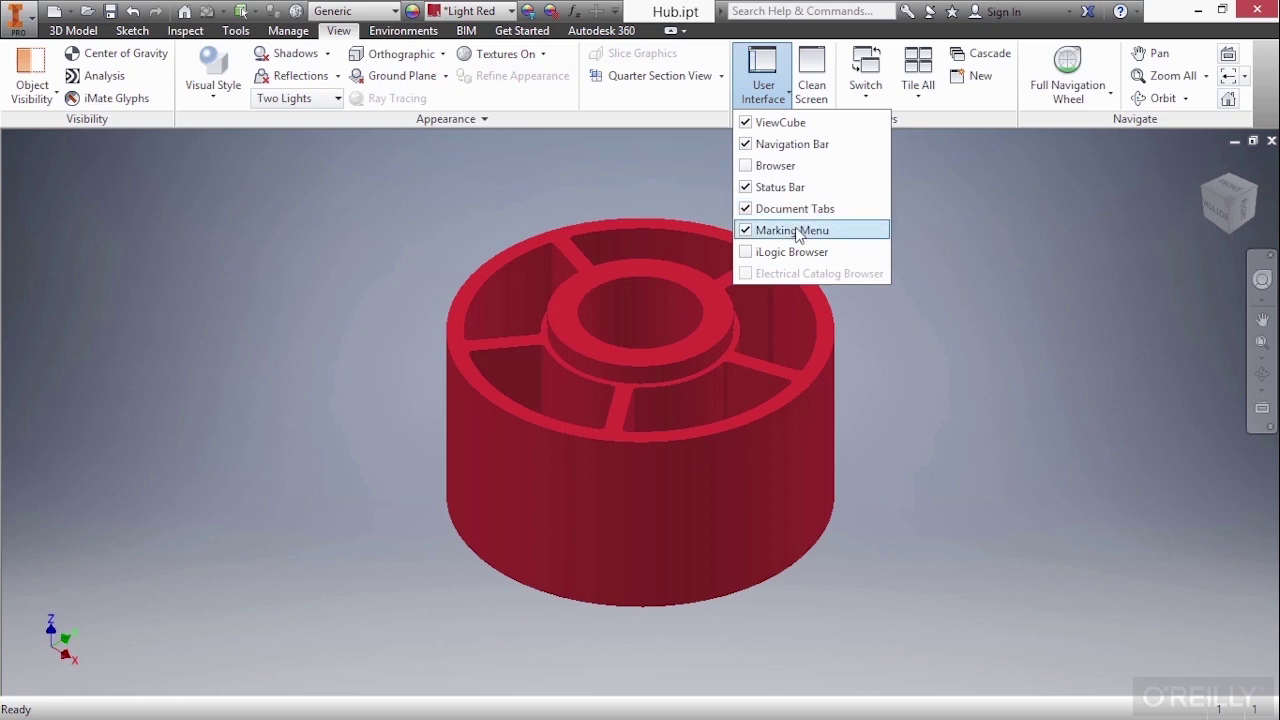
pyautogui.click(750, 170)
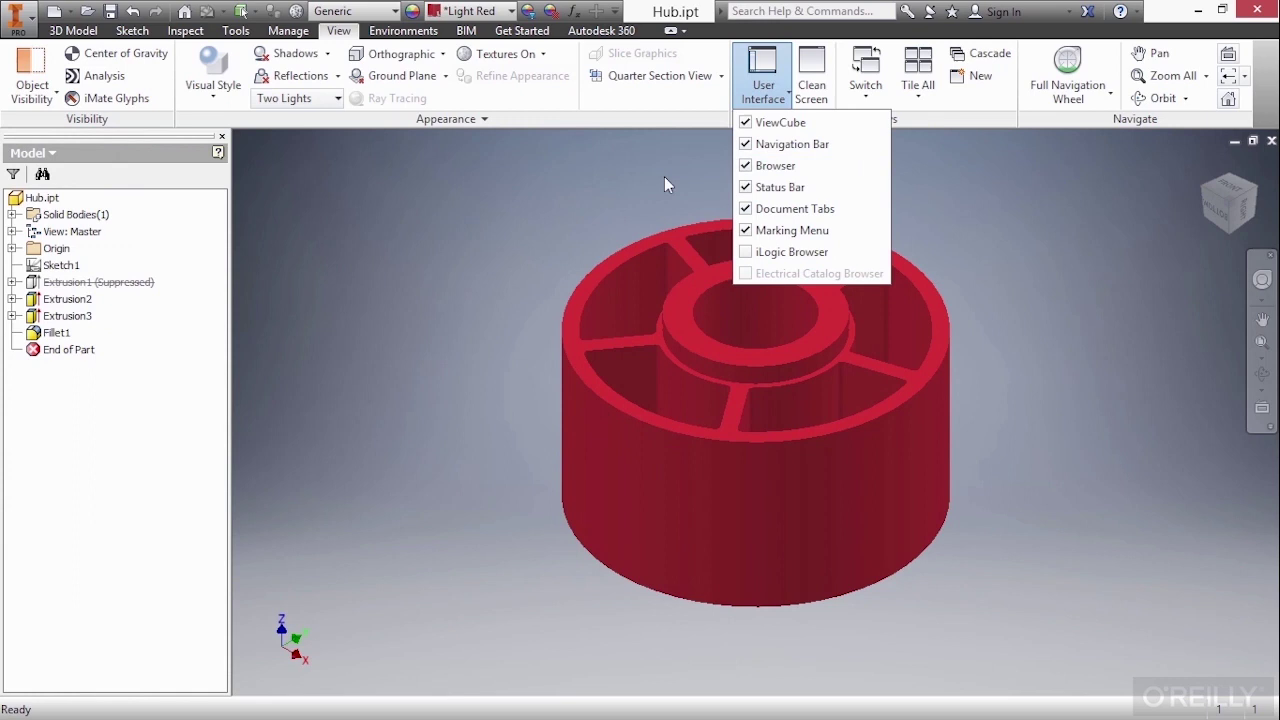
pyautogui.click(448, 217)
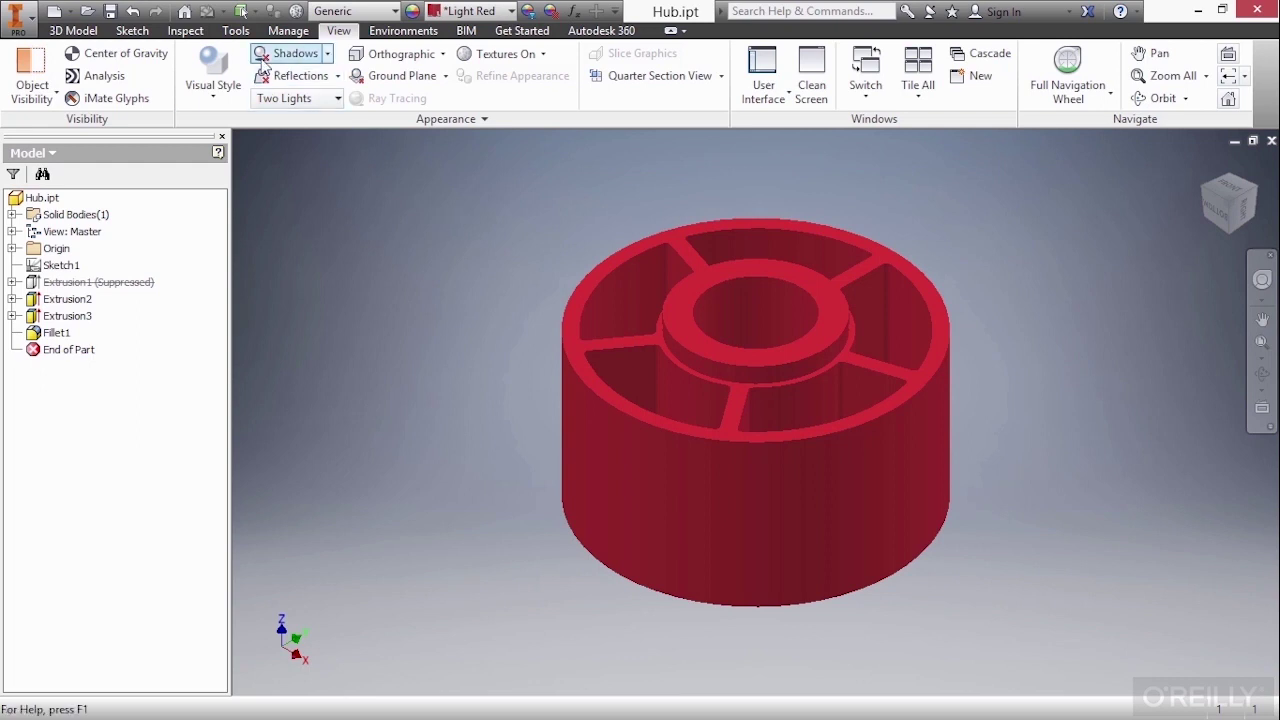
# Switch to the Tools tab and bring up the application menu with recent documents
pyautogui.click(237, 32)
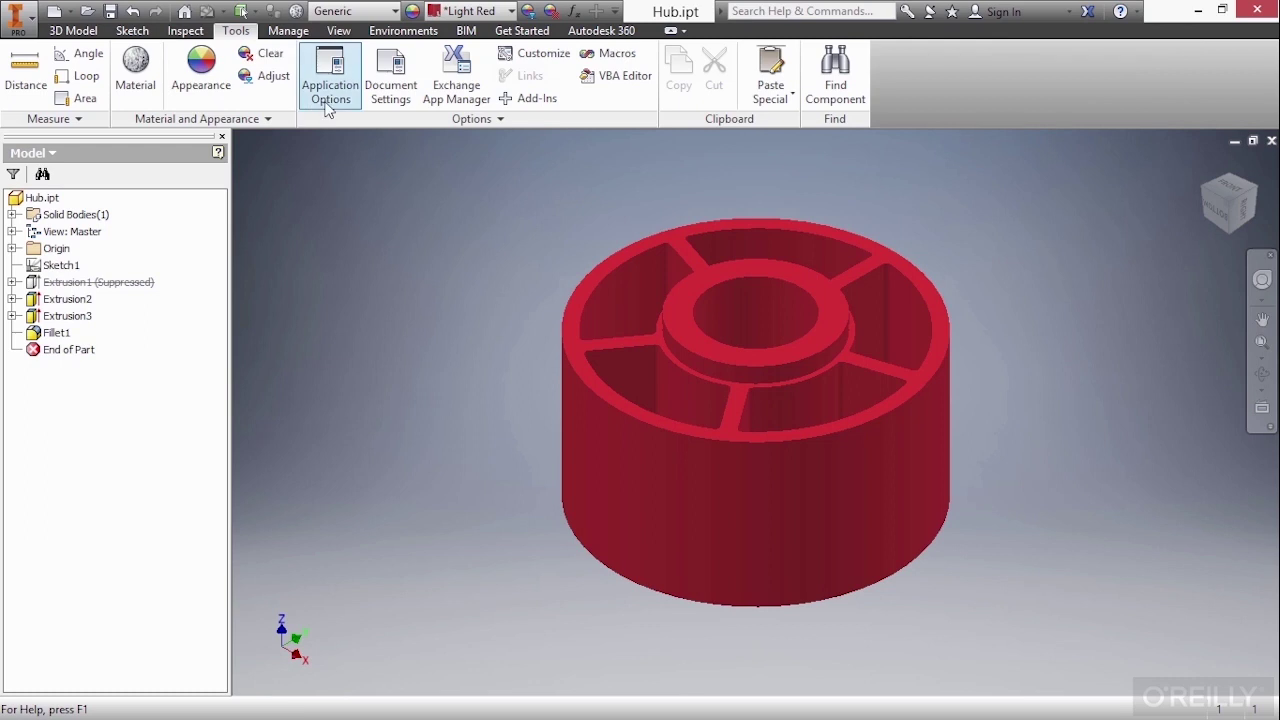
pyautogui.click(27, 32)
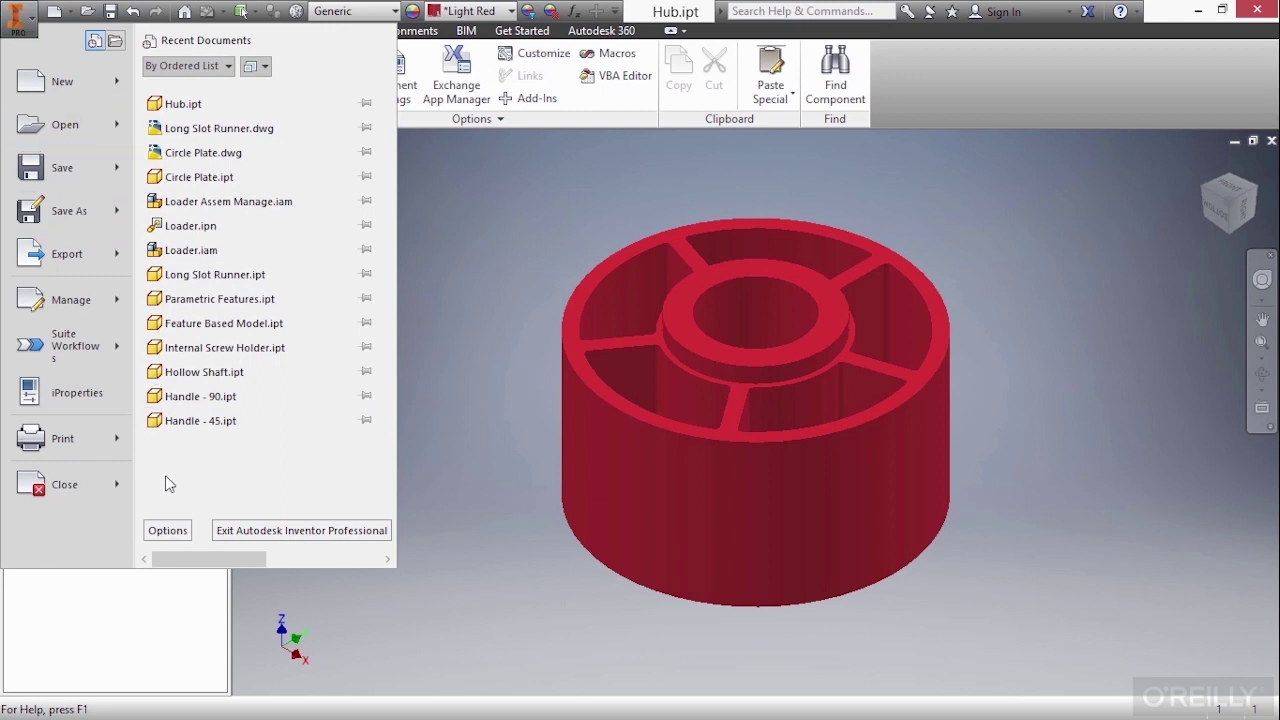
pyautogui.click(167, 531)
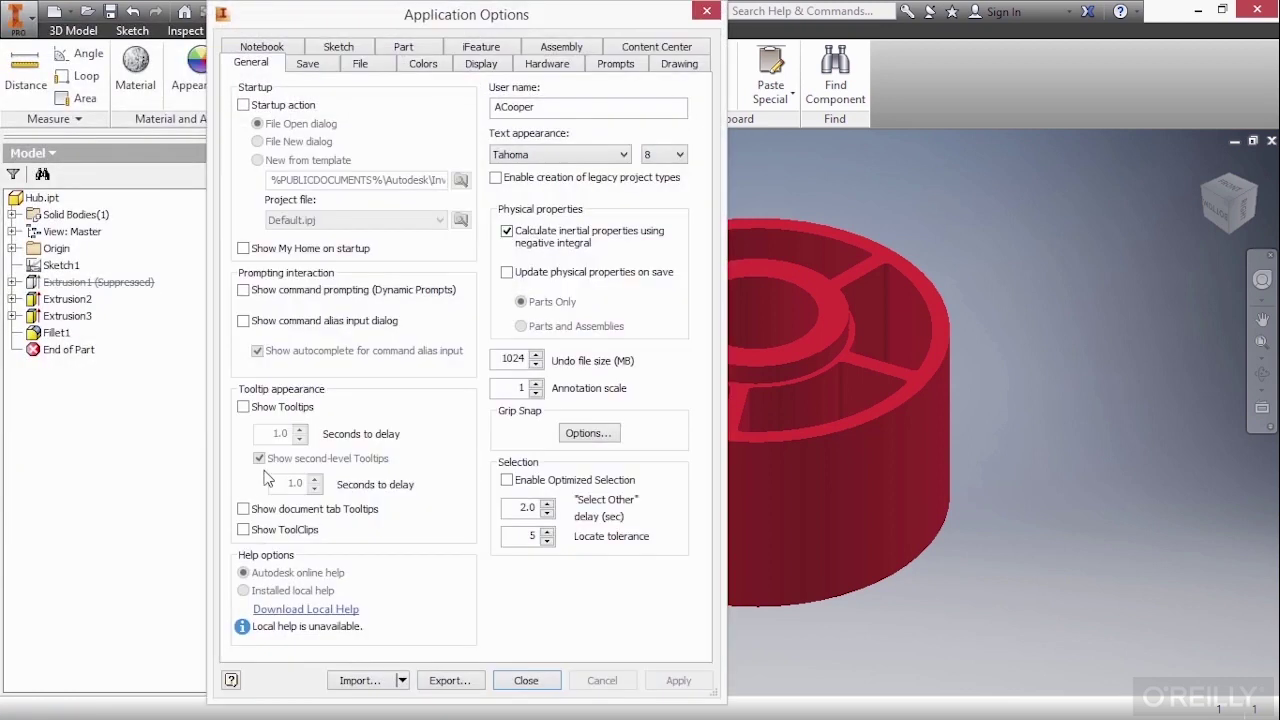
pyautogui.moveTo(472, 24); pyautogui.dragTo(393, 22)
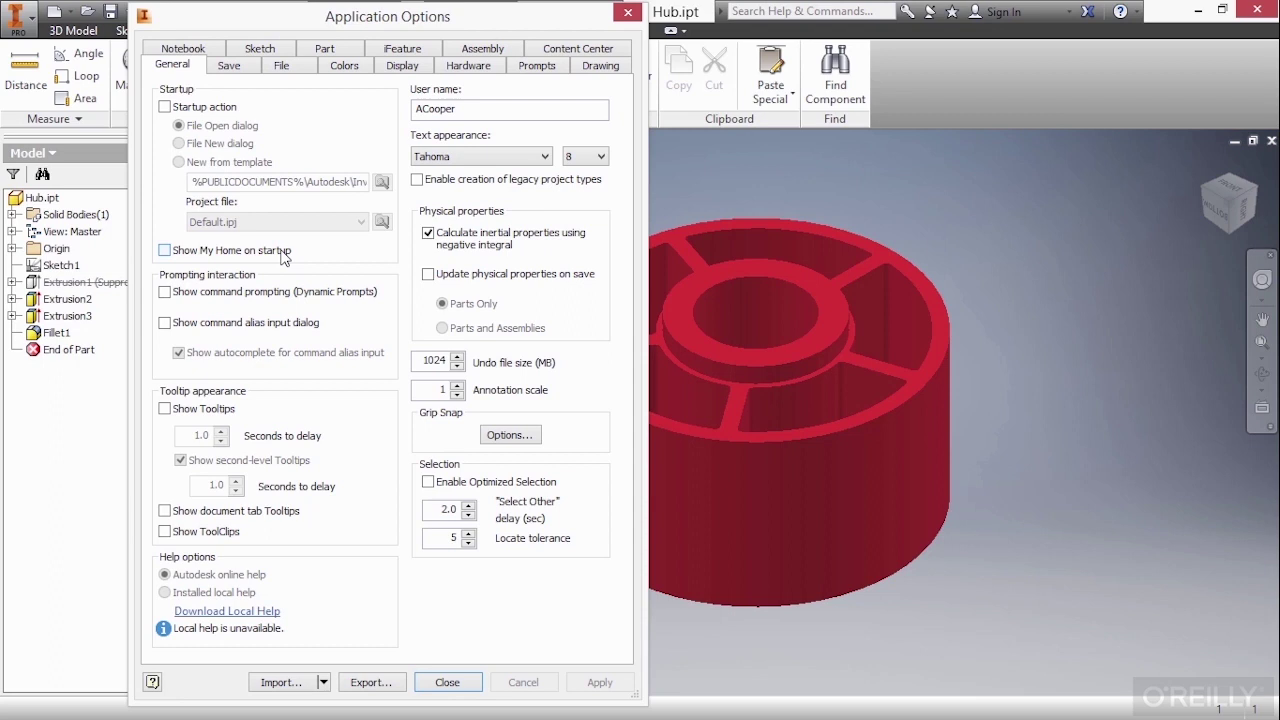
pyautogui.click(164, 296)
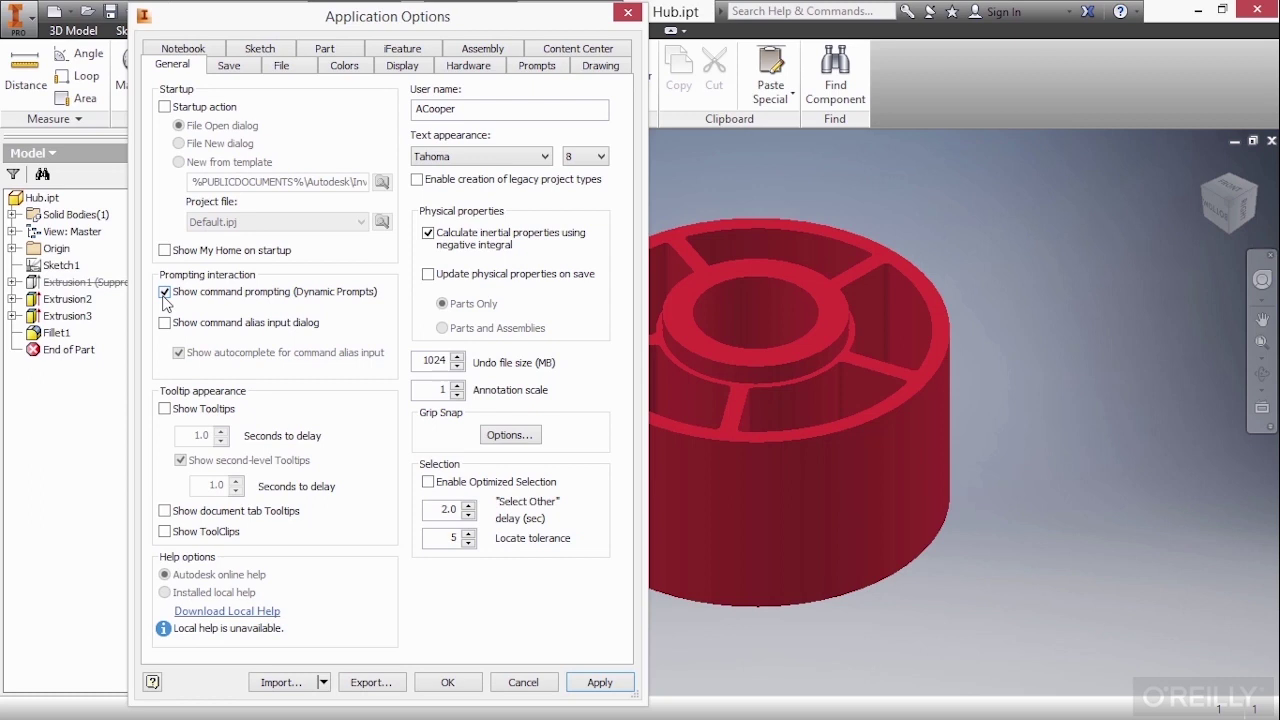
pyautogui.click(164, 295)
# Update physical properties on save for Parts and Assemblies, with undo file size 2048 and annotation scale 1.5
pyautogui.click(464, 109)
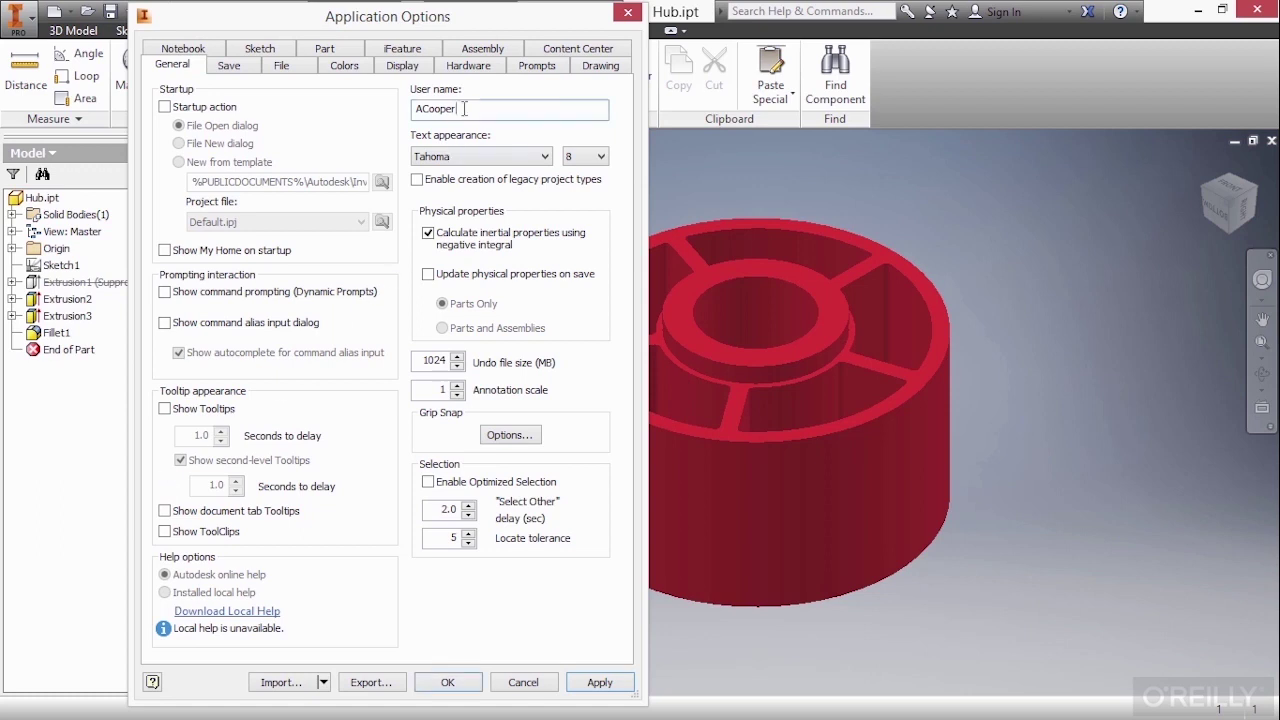
pyautogui.click(429, 275)
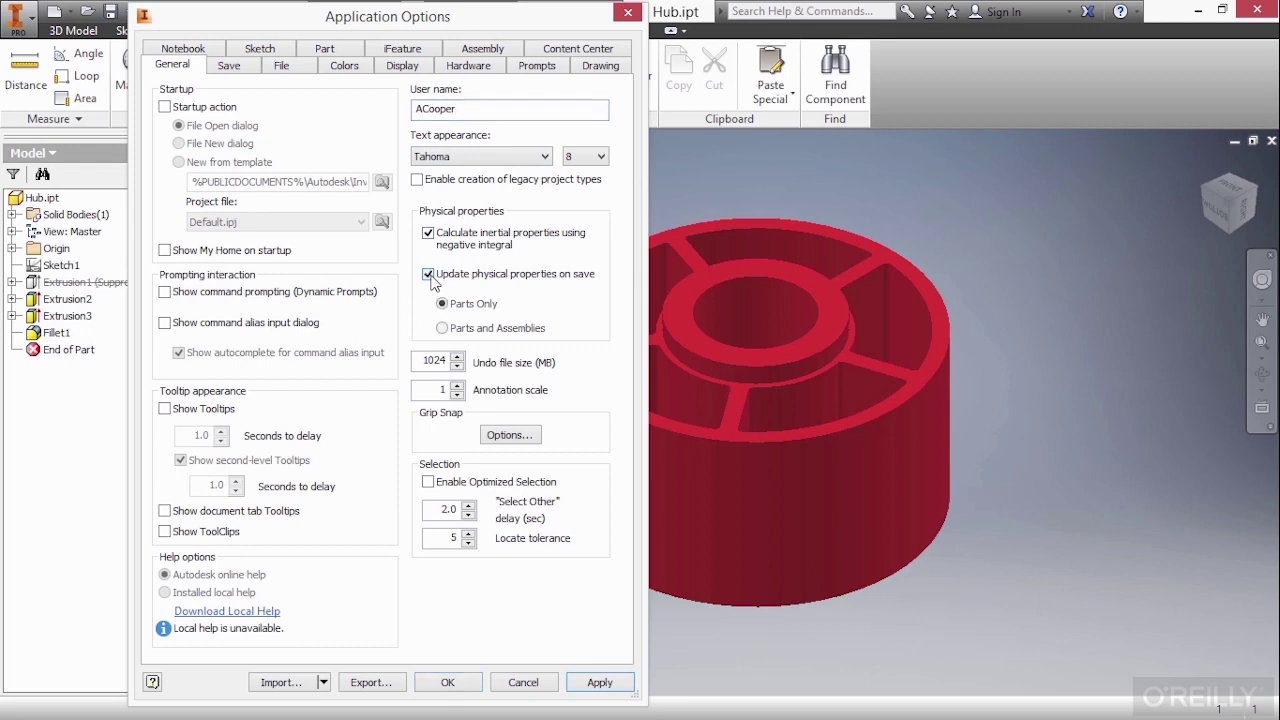
pyautogui.click(442, 329)
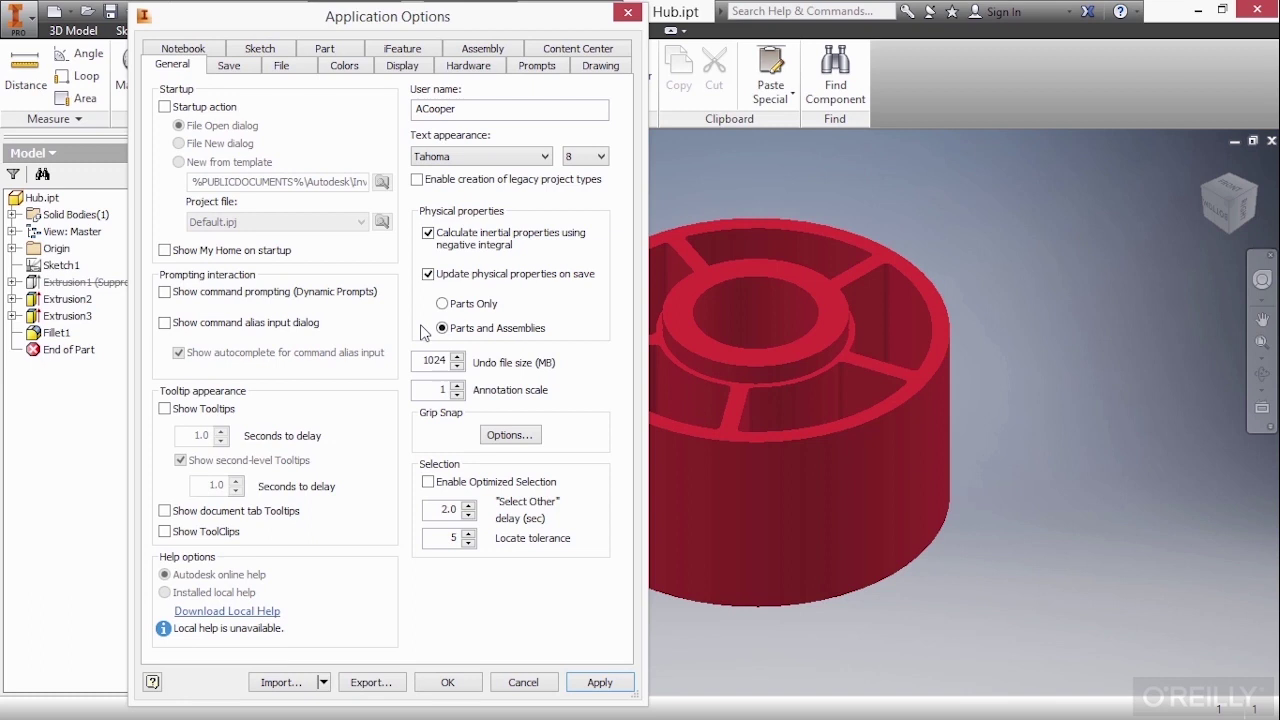
pyautogui.moveTo(421, 361); pyautogui.dragTo(445, 361)
pyautogui.write('2048')
pyautogui.click(439, 389)
pyautogui.write('.5')
pyautogui.moveTo(643, 171)
pyautogui.mouseDown()
pyautogui.moveTo(905, 180)
pyautogui.moveTo(646, 186)
pyautogui.mouseUp()
pyautogui.click(361, 70)
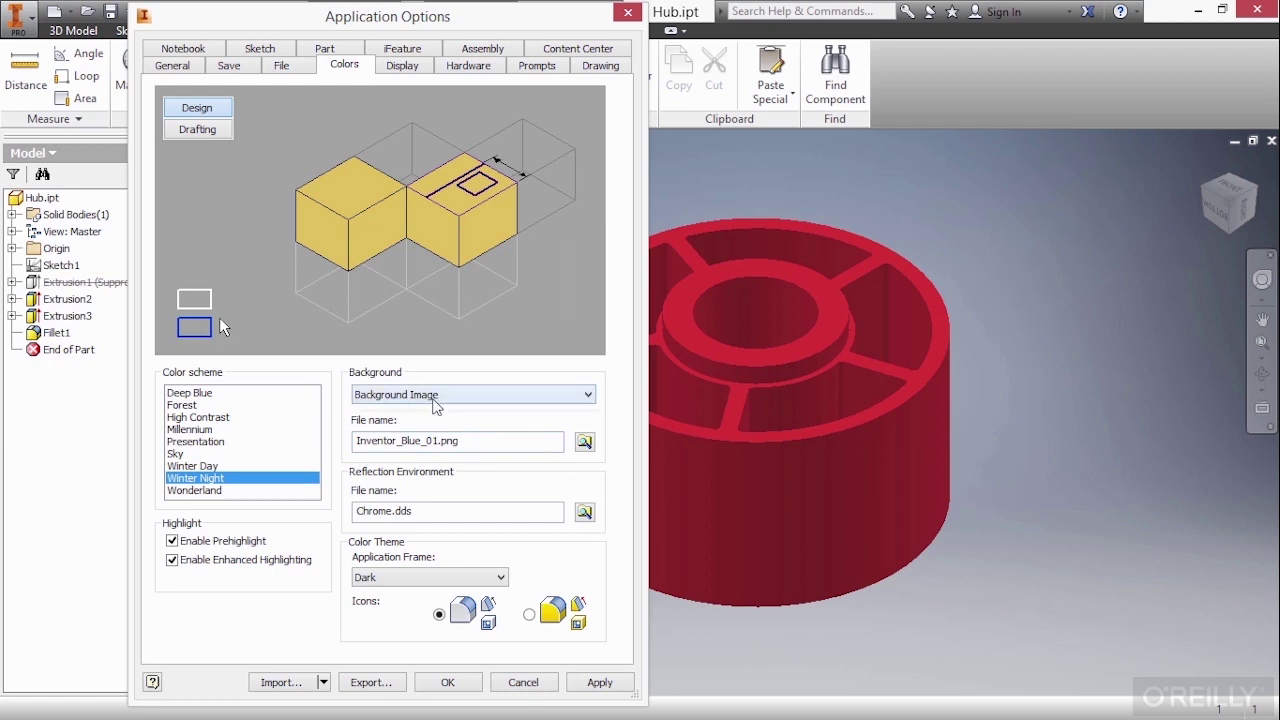
# Apply the 1 Color, Gradient and Background Image backgrounds to the viewport in turn
pyautogui.click(436, 398)
pyautogui.click(427, 413)
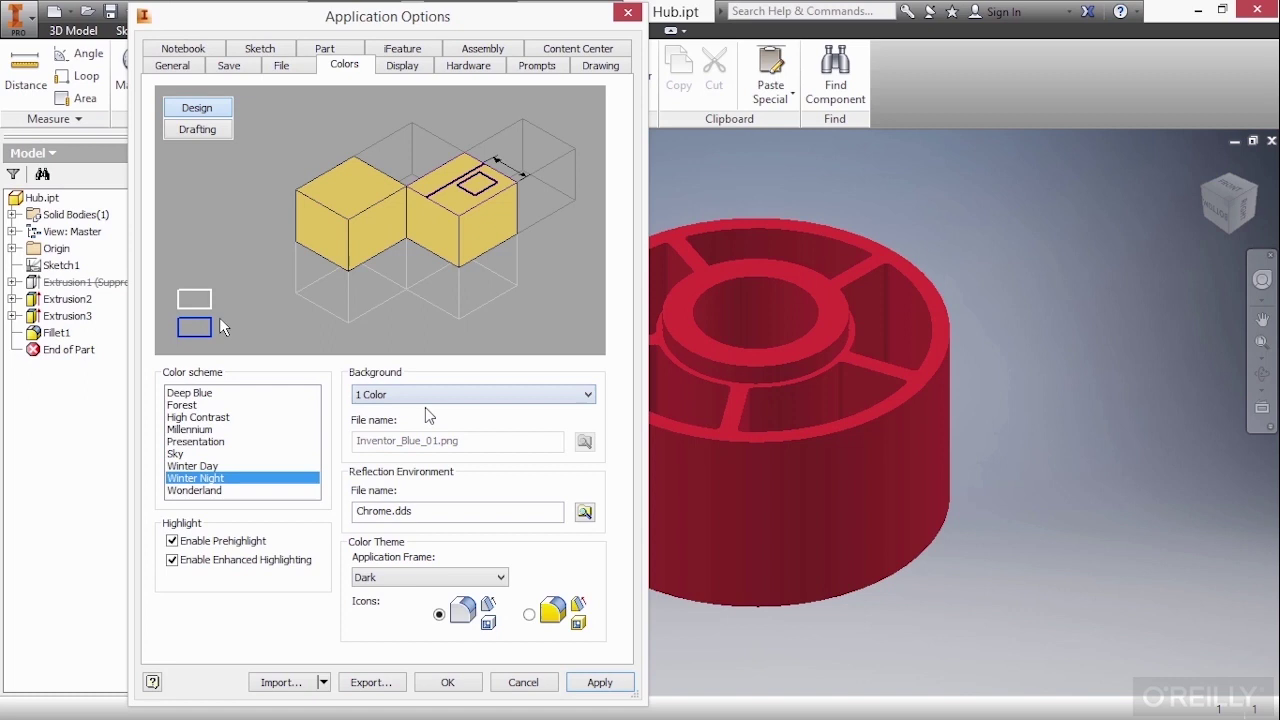
pyautogui.click(602, 683)
pyautogui.click(457, 398)
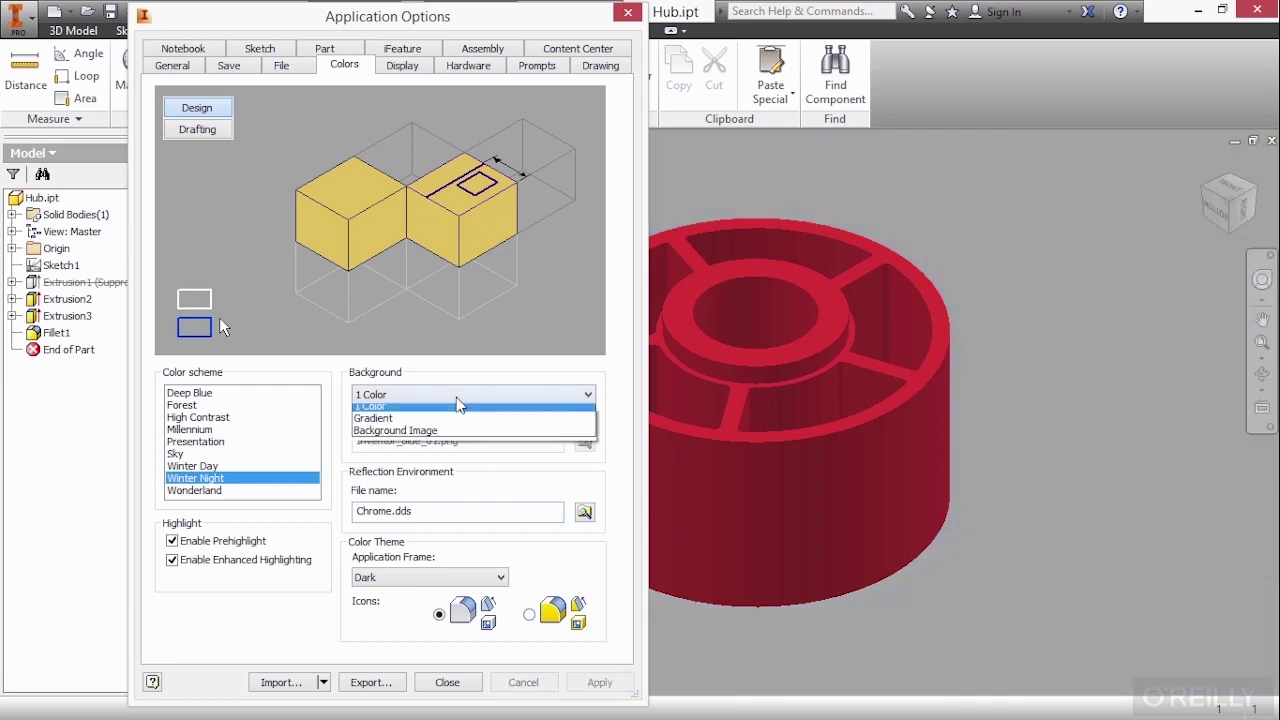
pyautogui.click(455, 420)
pyautogui.click(604, 683)
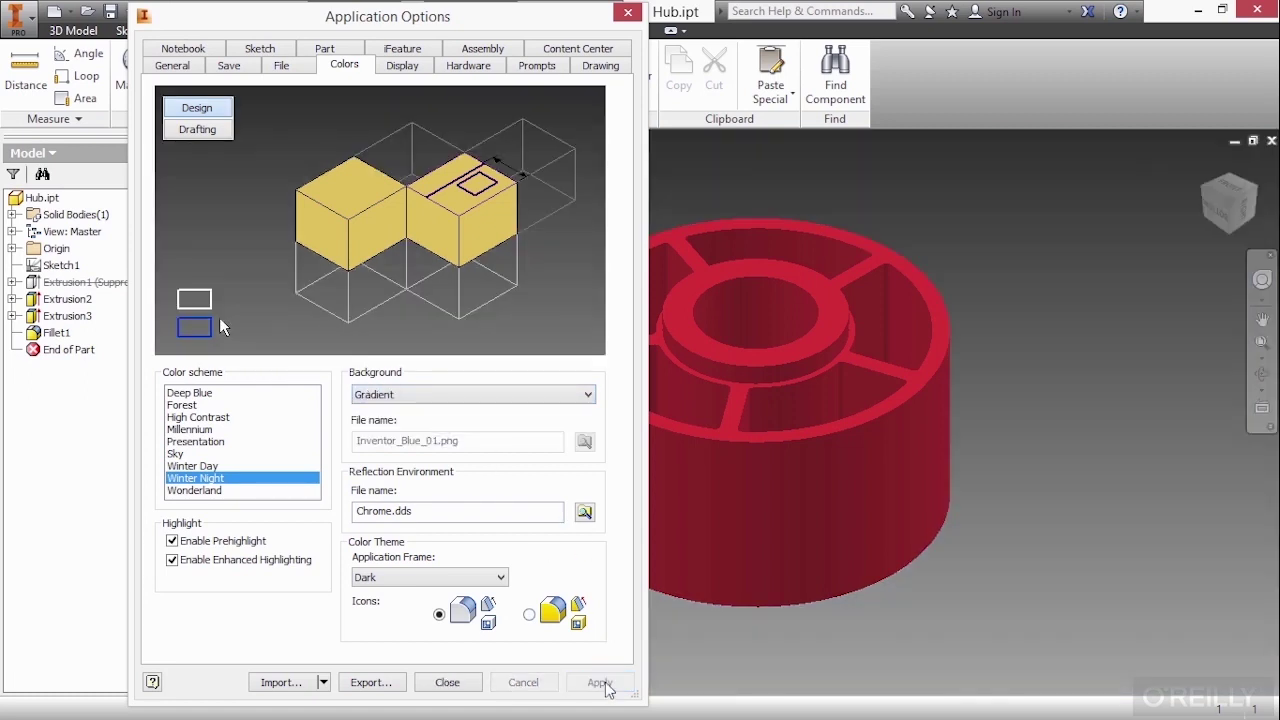
pyautogui.click(439, 397)
pyautogui.click(420, 434)
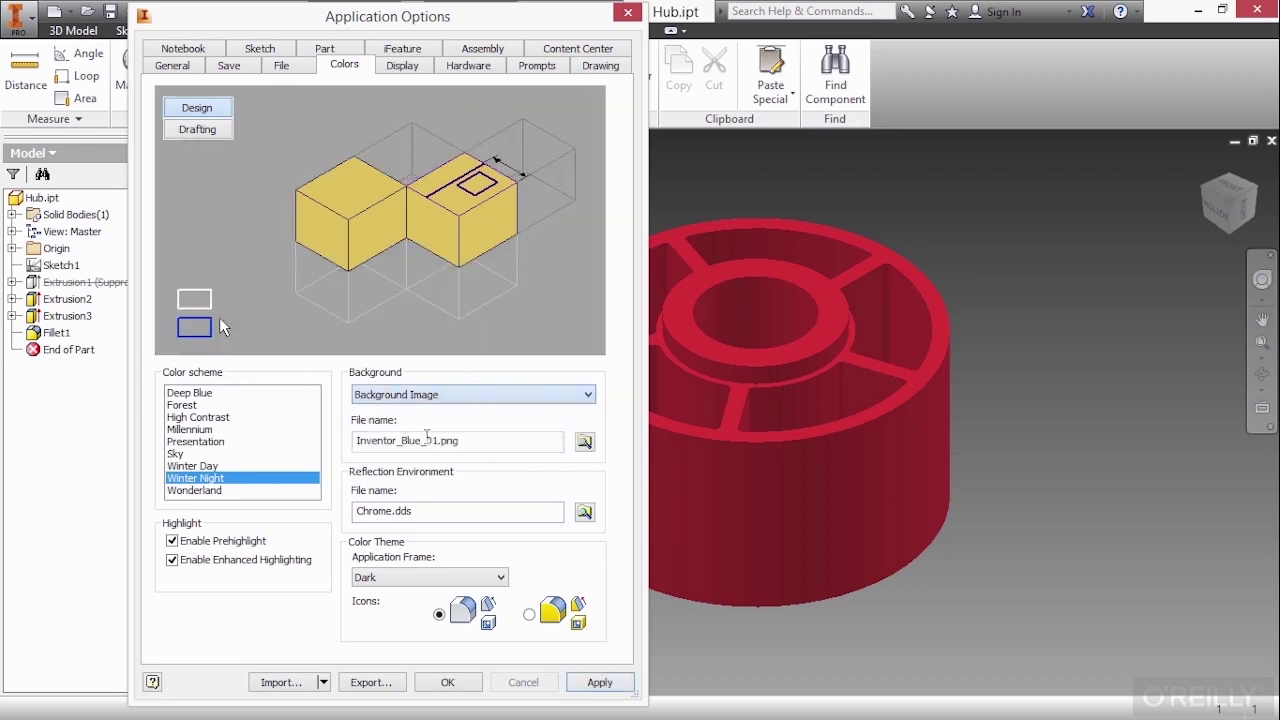
pyautogui.click(600, 683)
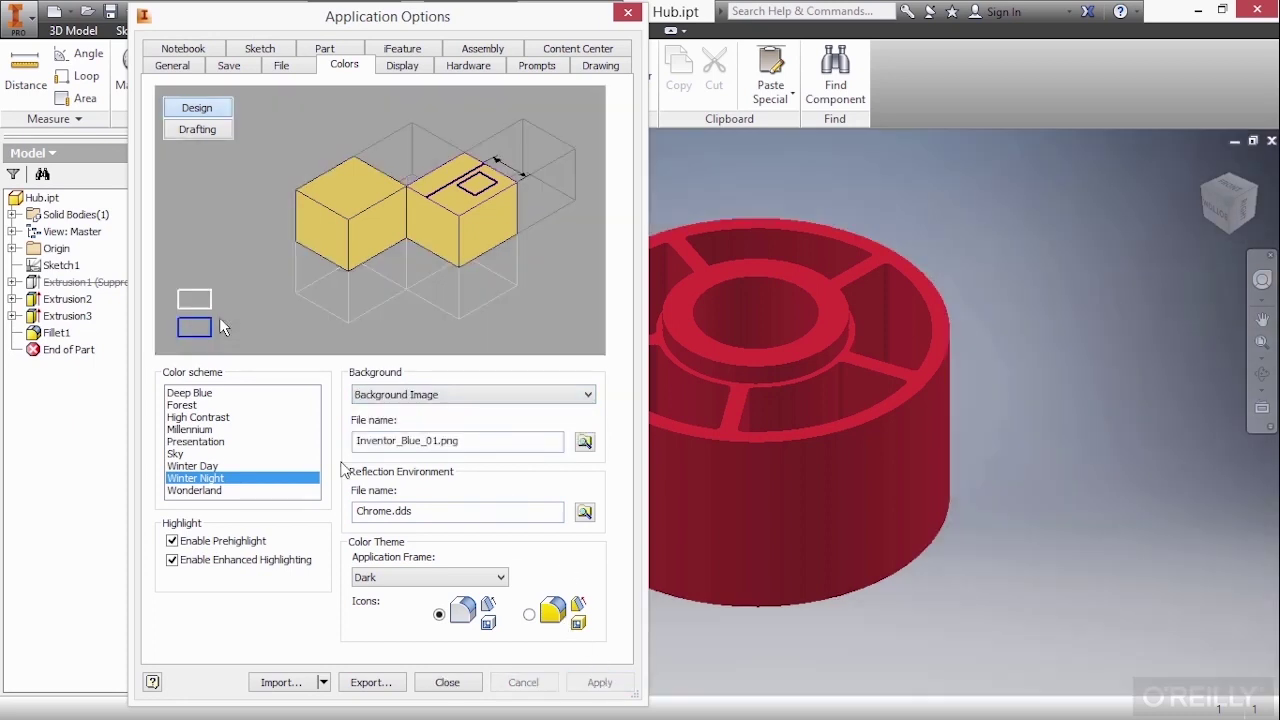
# Preview Presentation, Millennium, High Contrast, Forest and Deep Blue schemes, then settle on Winter Night
pyautogui.click(190, 442)
pyautogui.click(190, 429)
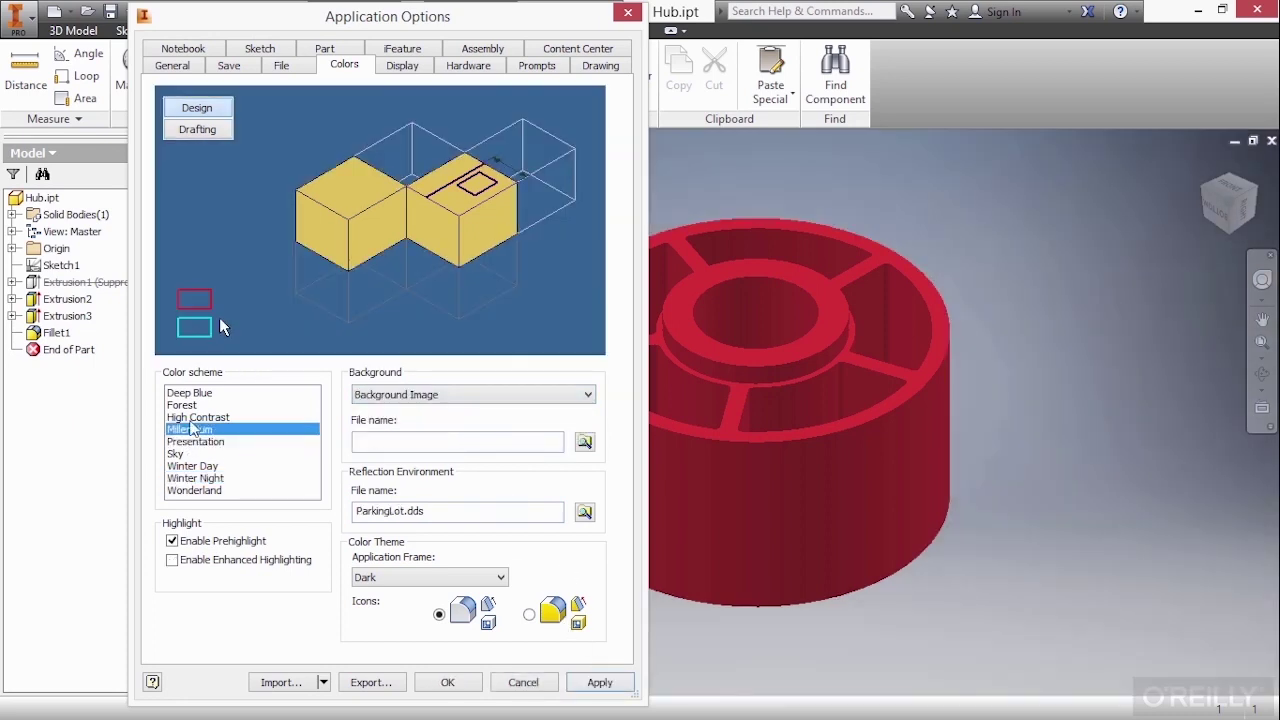
pyautogui.click(190, 417)
pyautogui.click(190, 406)
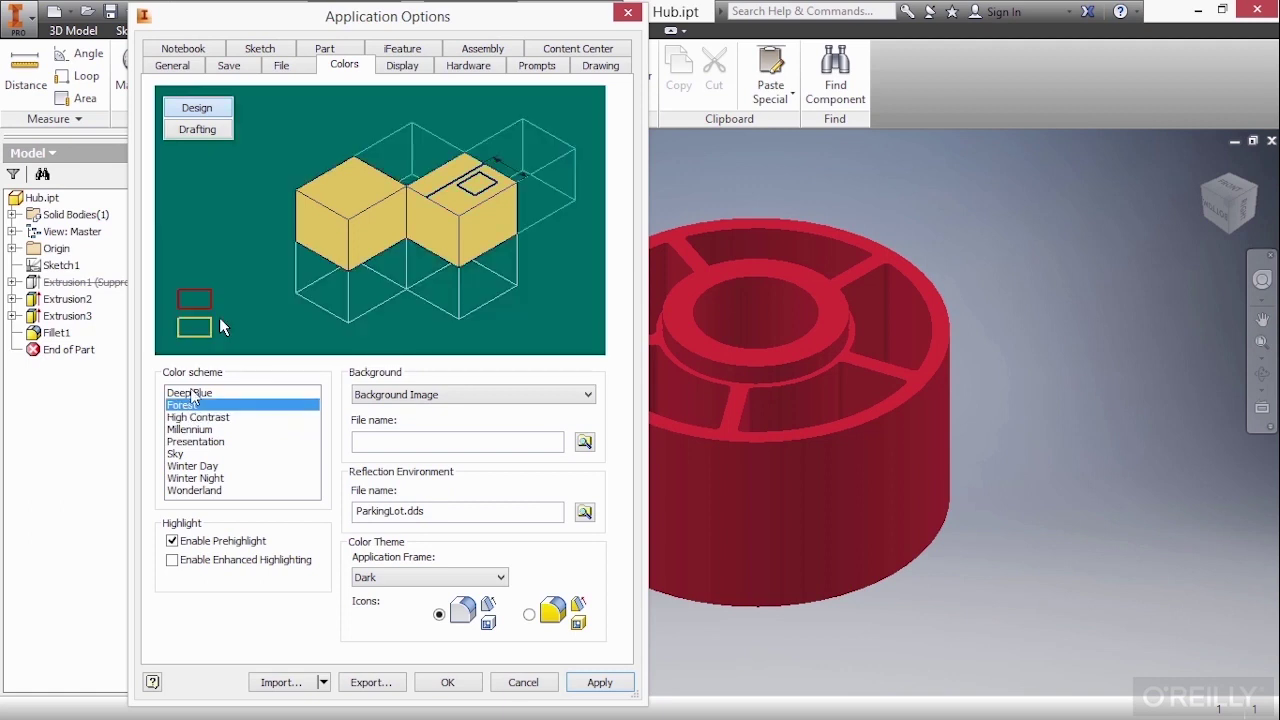
pyautogui.click(192, 394)
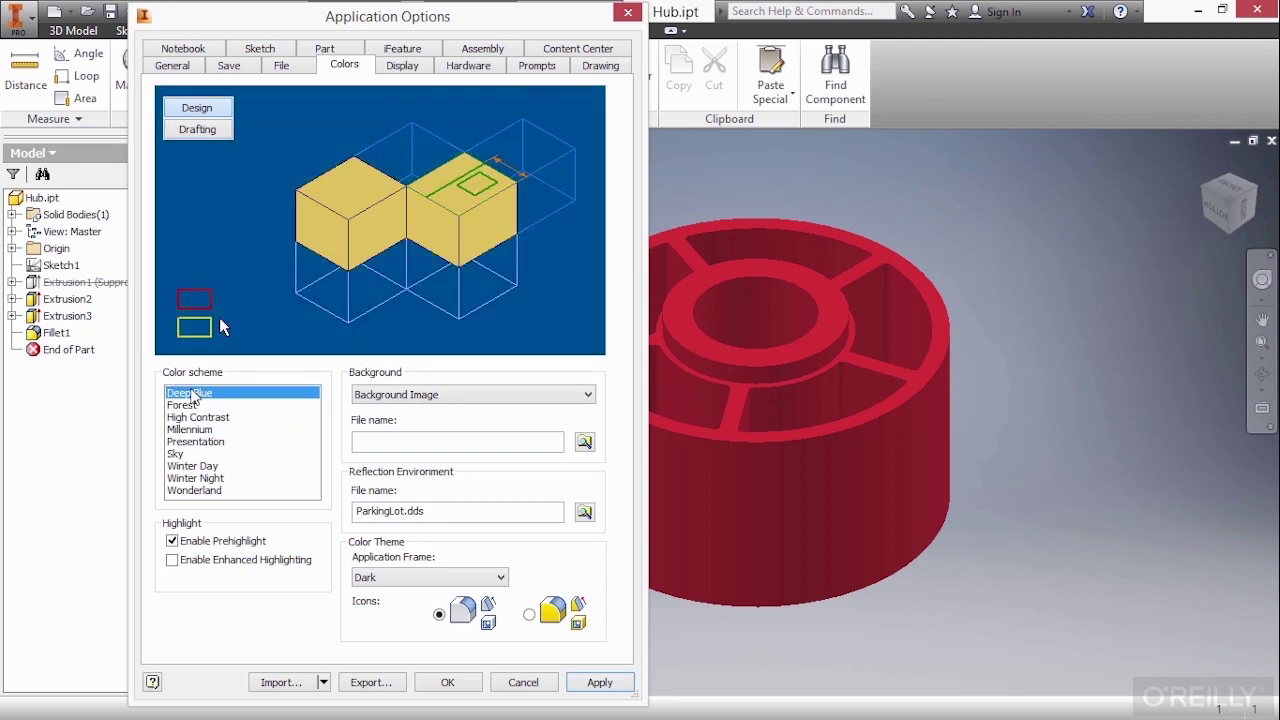
pyautogui.click(188, 479)
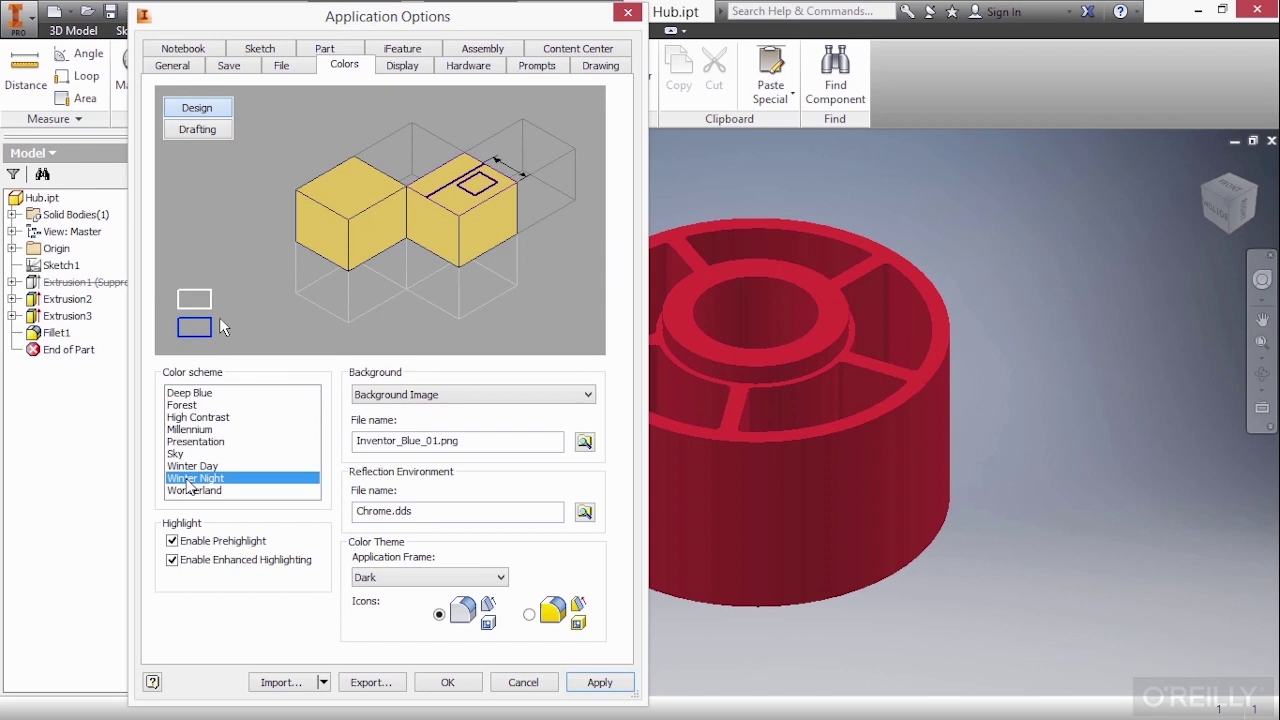
pyautogui.click(401, 66)
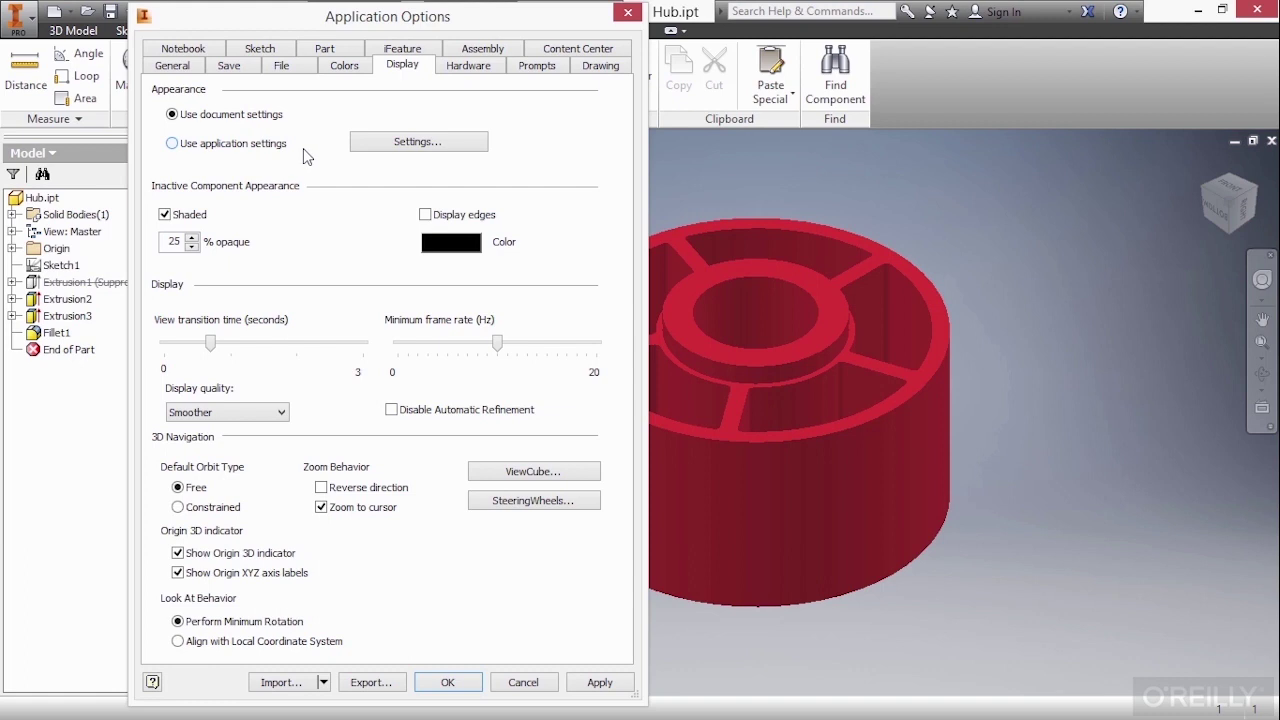
# Select Use application settings under Display appearance
pyautogui.click(214, 146)
# In Display Appearance settings, set the initial Visual Style to Shaded with edges
pyautogui.click(402, 146)
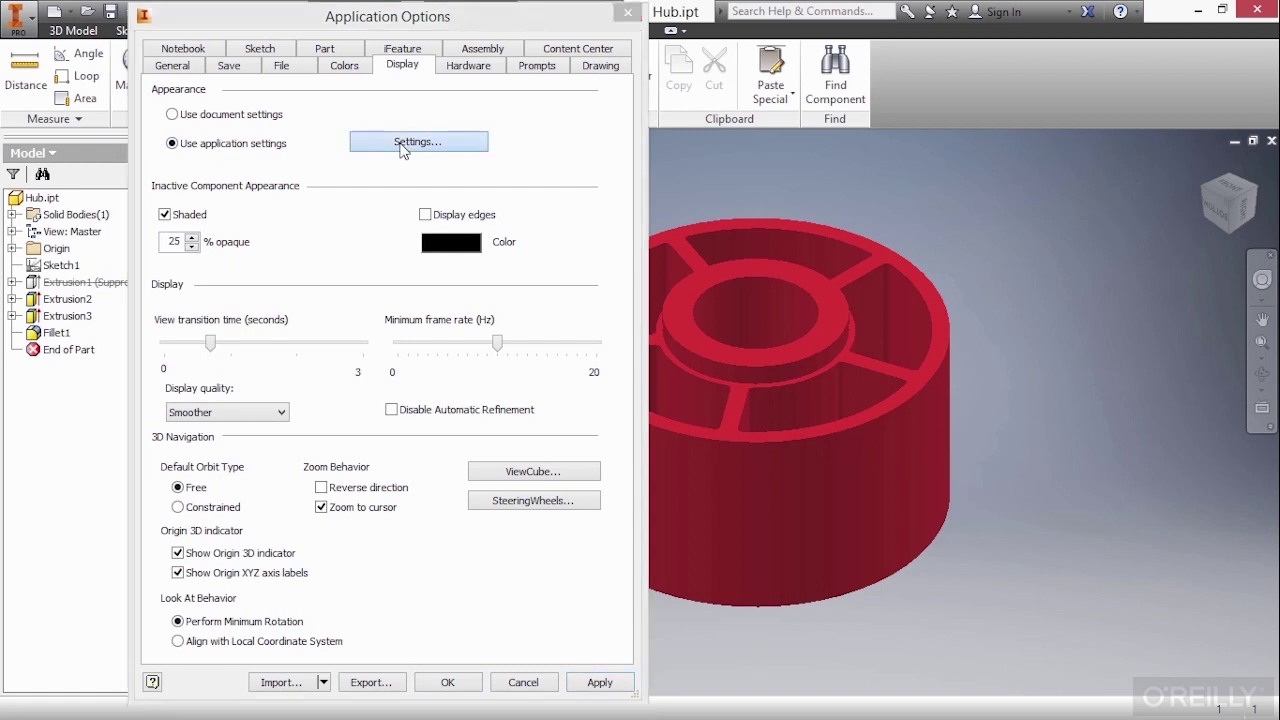
pyautogui.moveTo(425, 146); pyautogui.dragTo(950, 145)
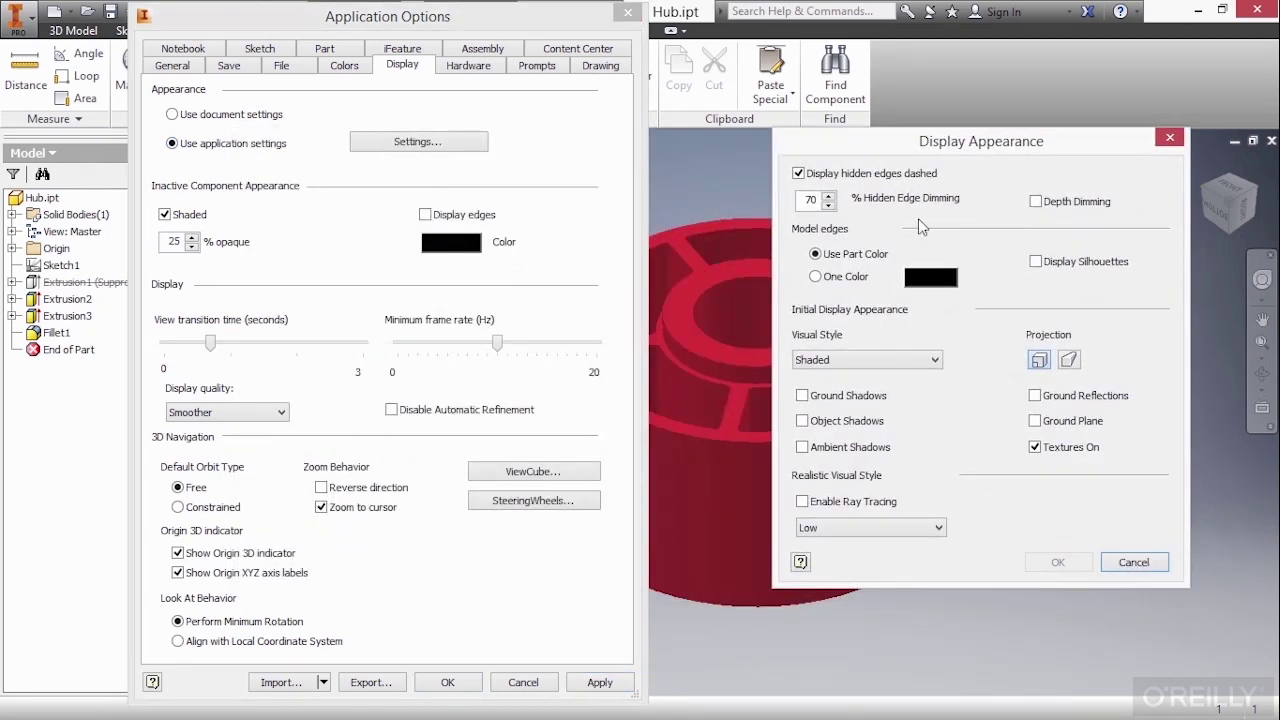
pyautogui.click(857, 362)
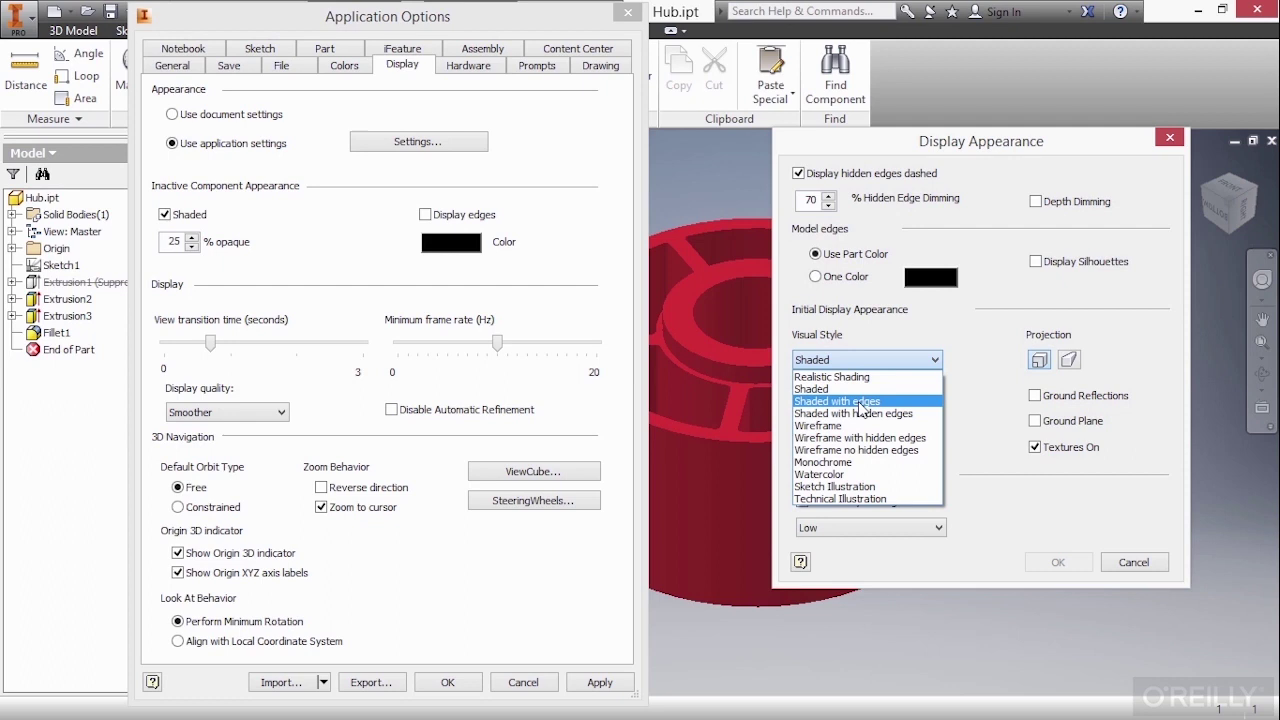
pyautogui.click(861, 401)
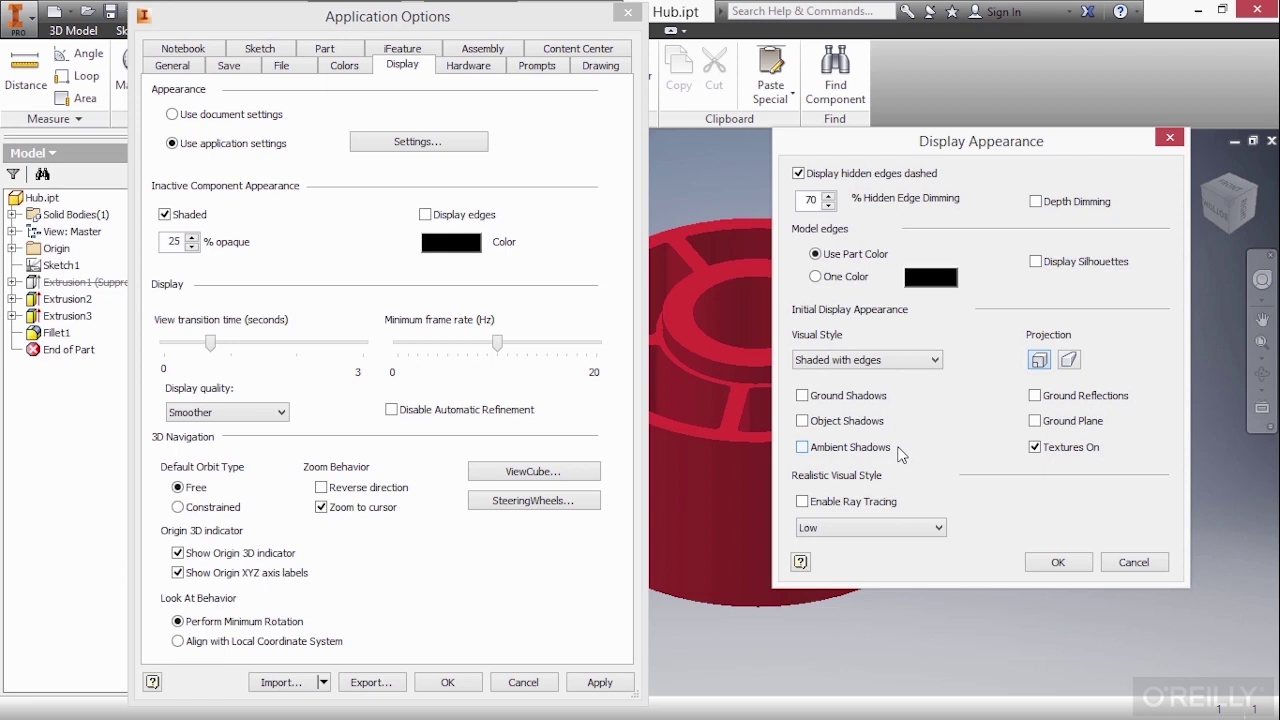
# Confirm the Display Appearance dialog with OK
pyautogui.click(1062, 564)
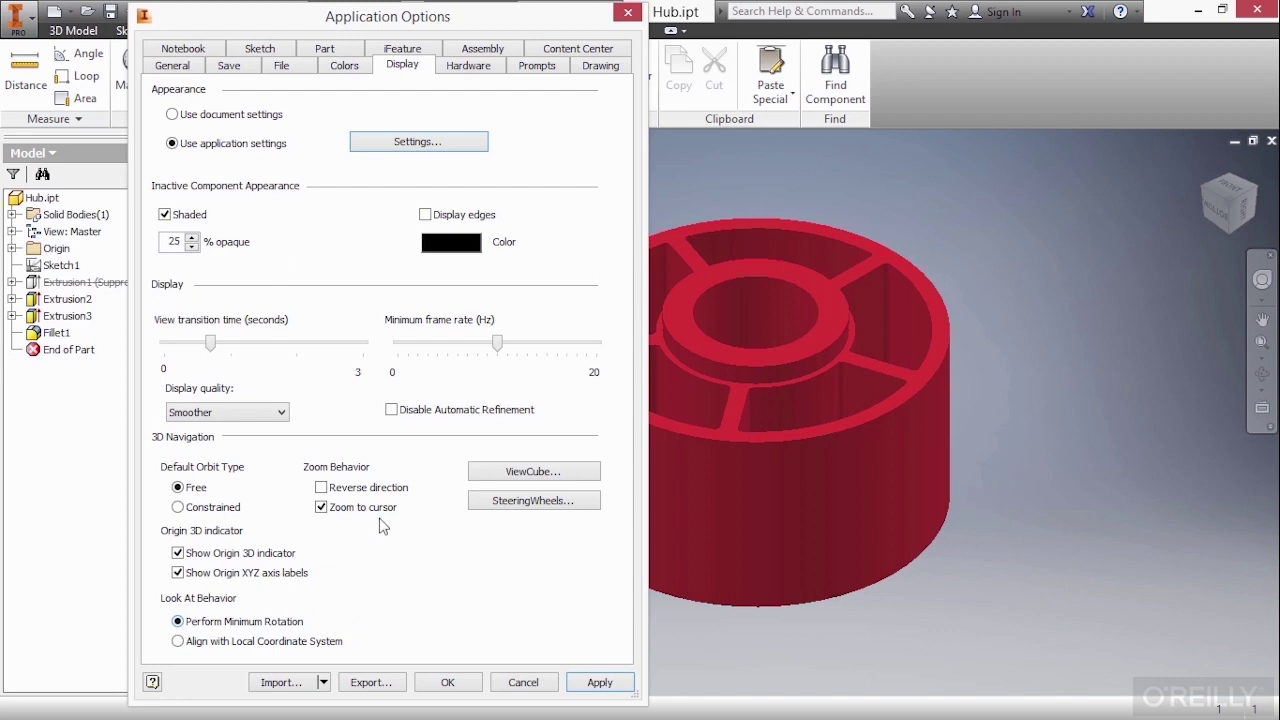
# Show the Hardware page with its Performance graphics setting
pyautogui.click(470, 68)
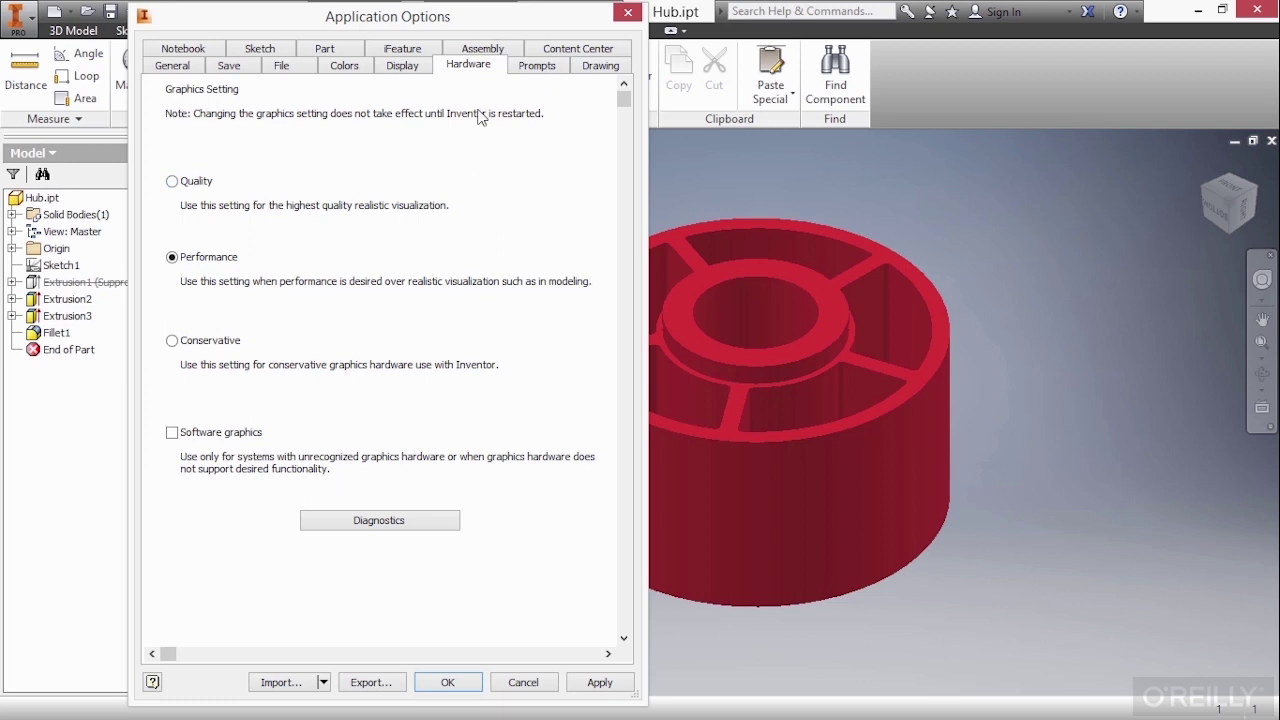
# Review the Prompts, Drawing, Content Center and Assembly pages and help, then accept Application Options
pyautogui.click(537, 66)
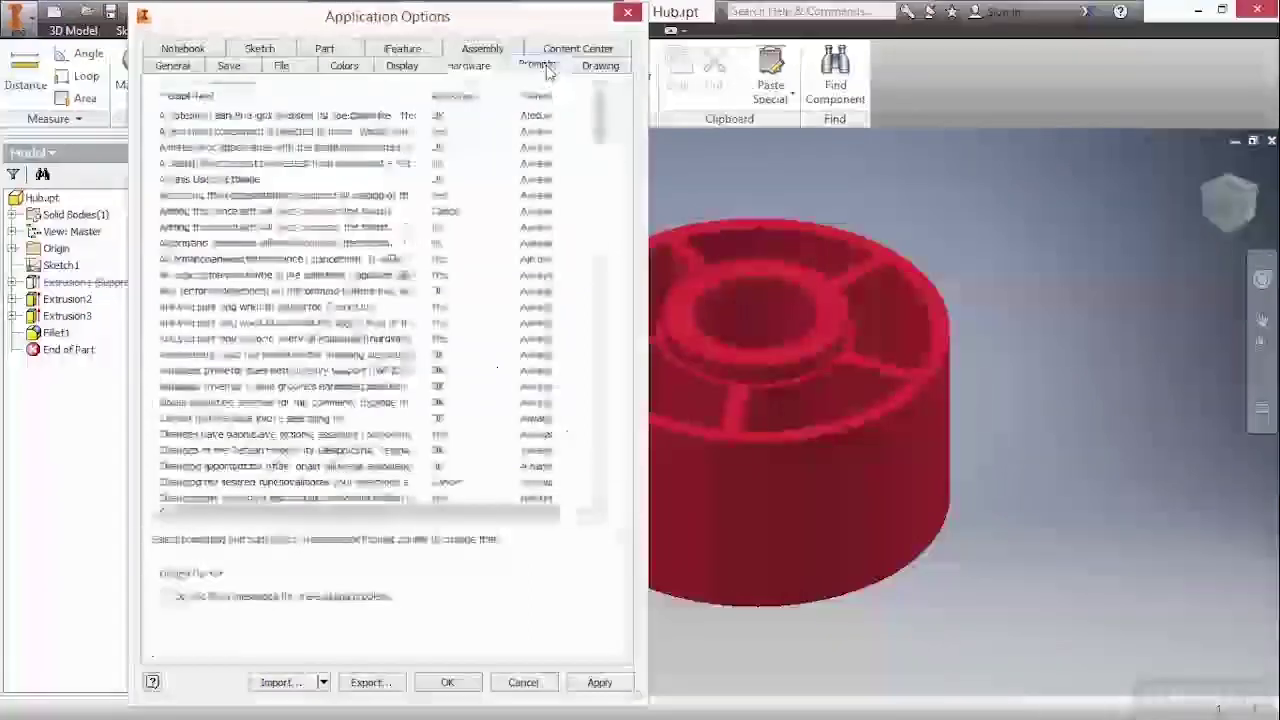
pyautogui.click(580, 67)
pyautogui.click(568, 50)
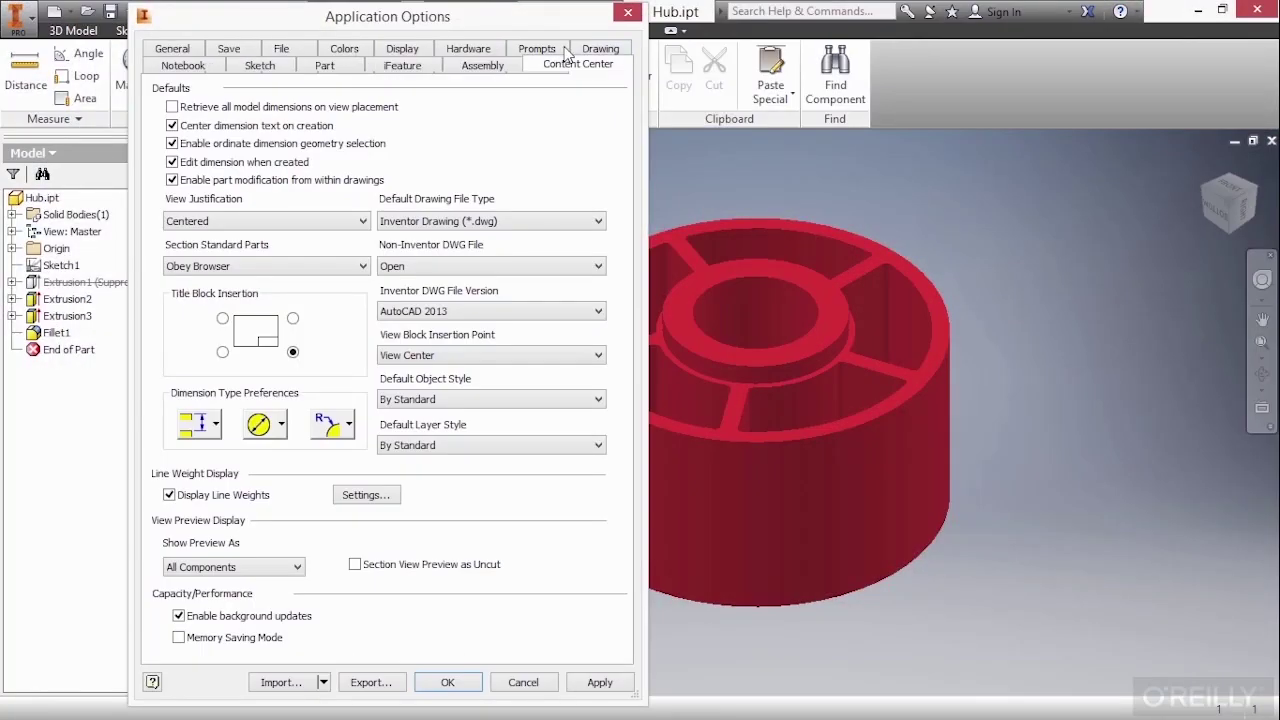
pyautogui.click(492, 67)
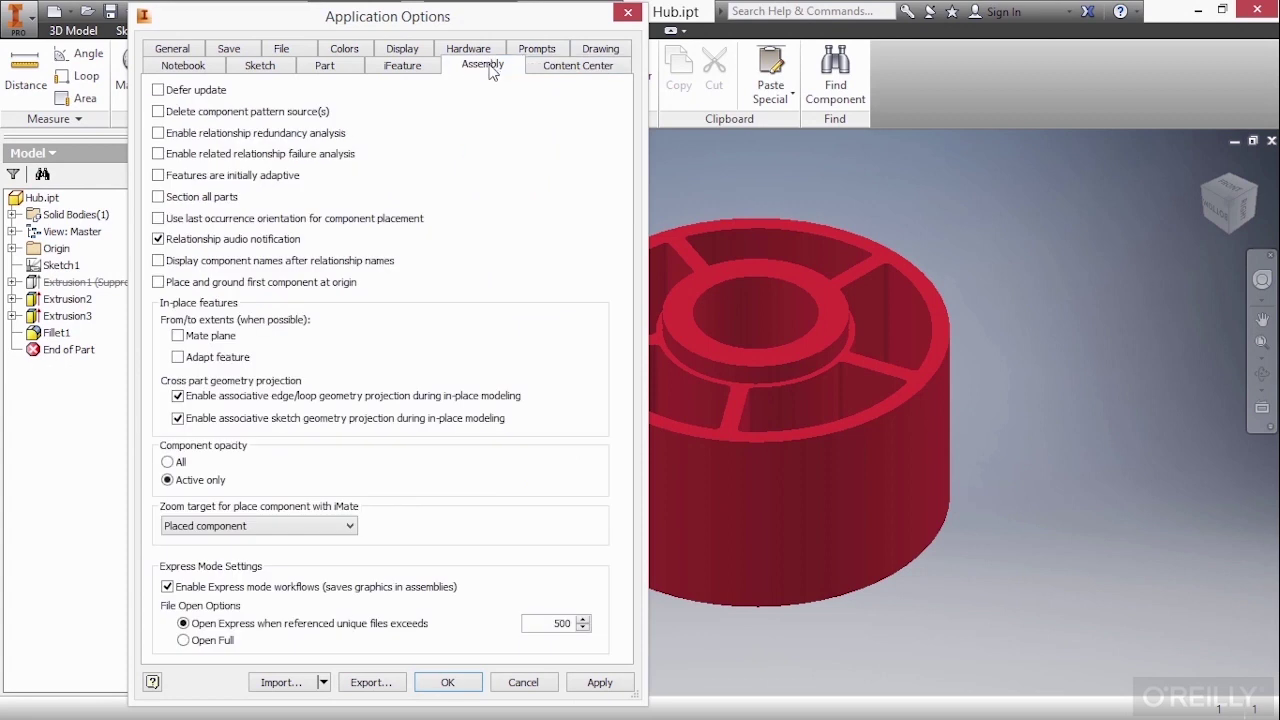
pyautogui.click(156, 688)
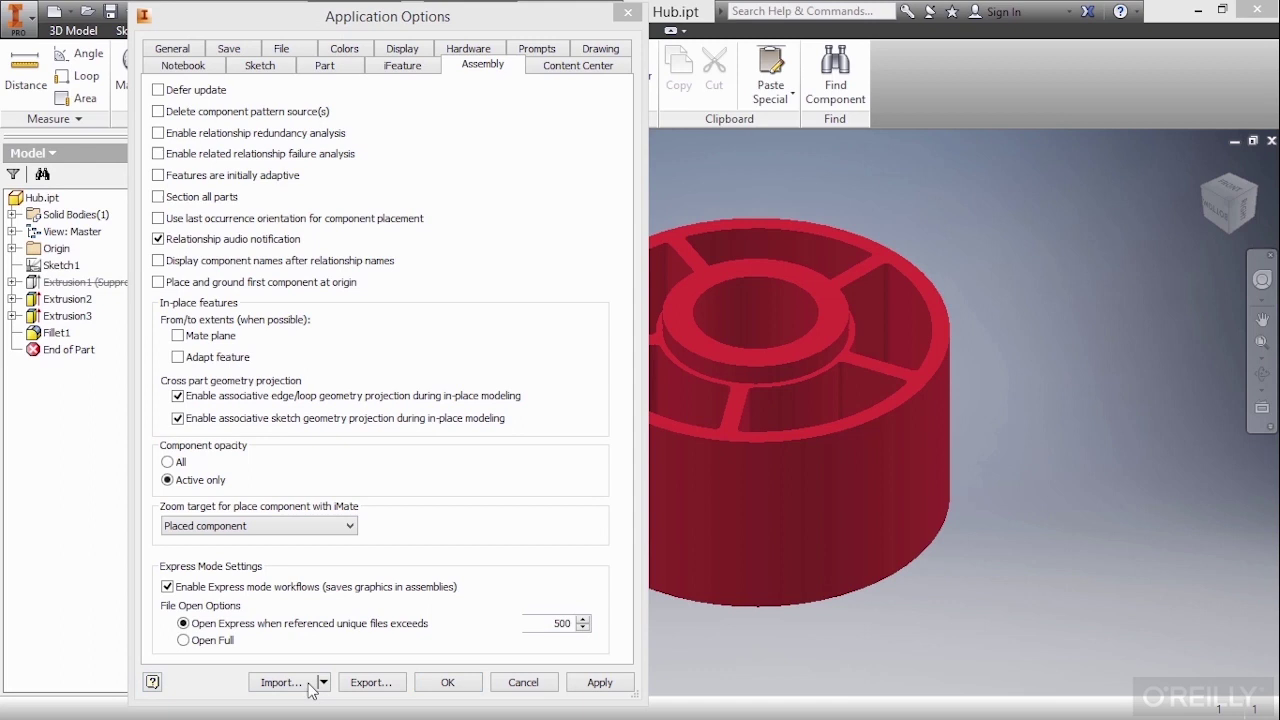
pyautogui.click(448, 682)
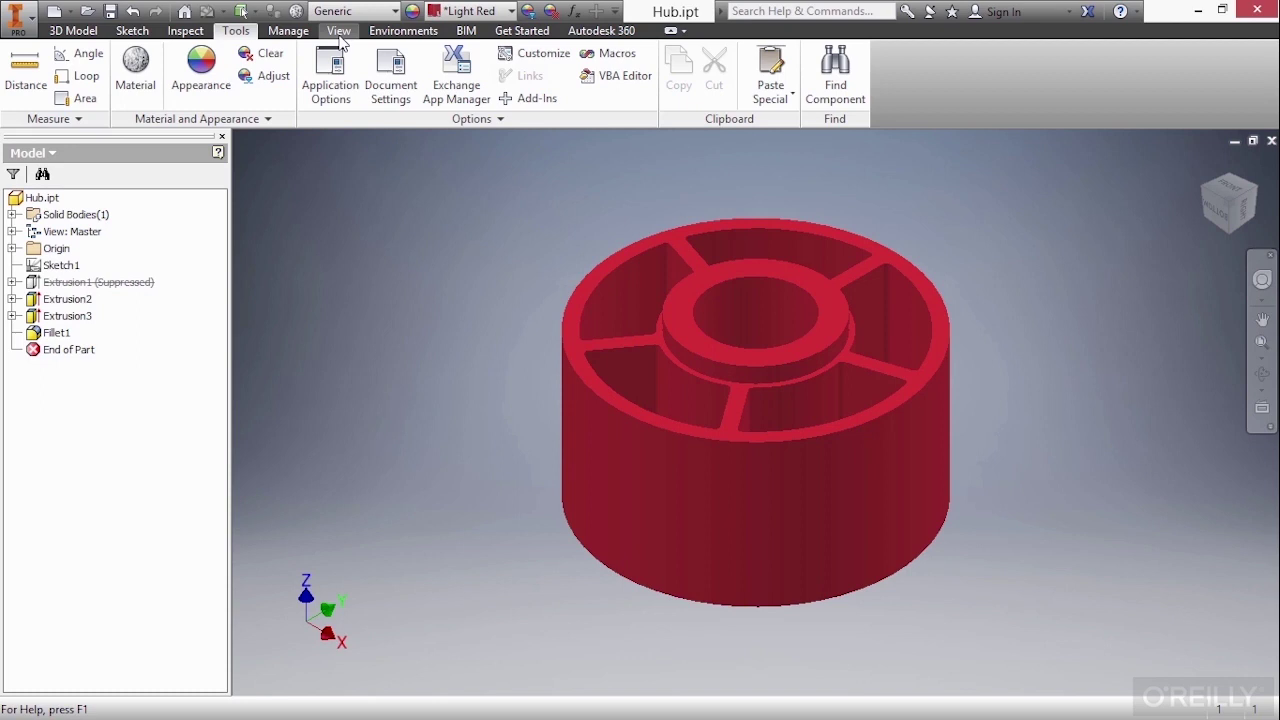
# From the View tab's Visual Style list, preview Shaded with Edges, then Shaded with Hidden Edges
pyautogui.click(339, 32)
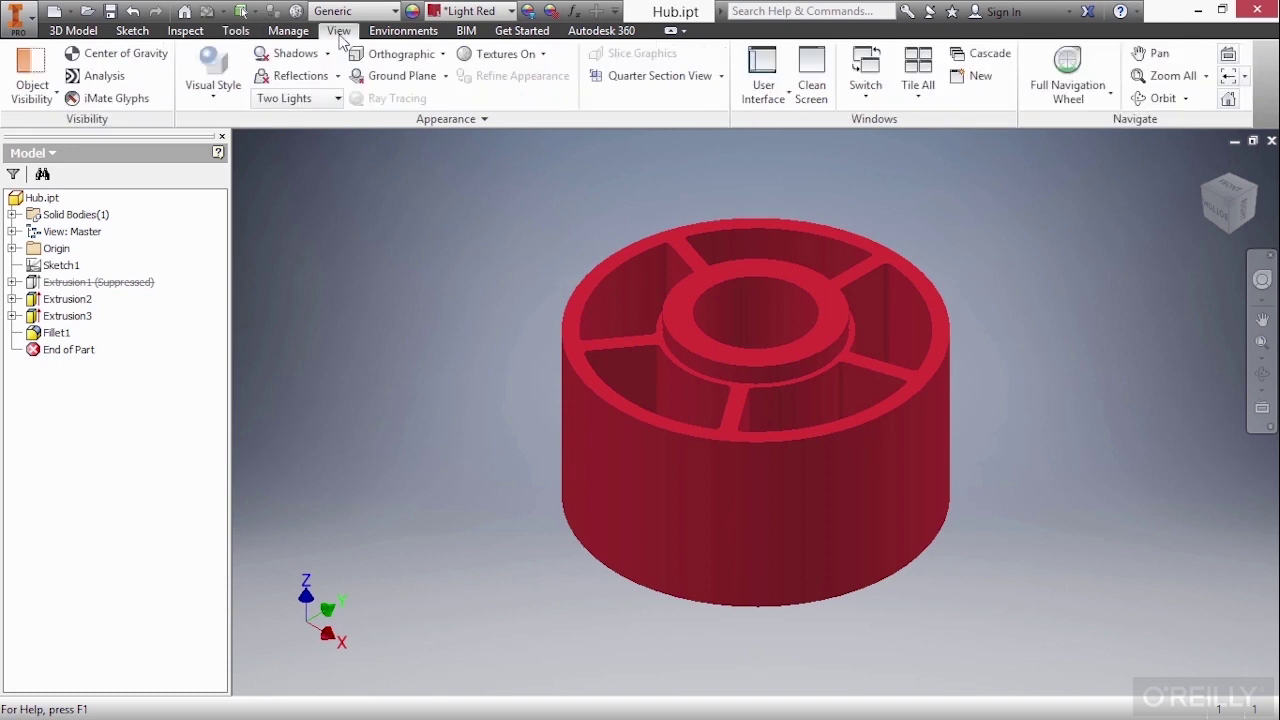
pyautogui.click(211, 94)
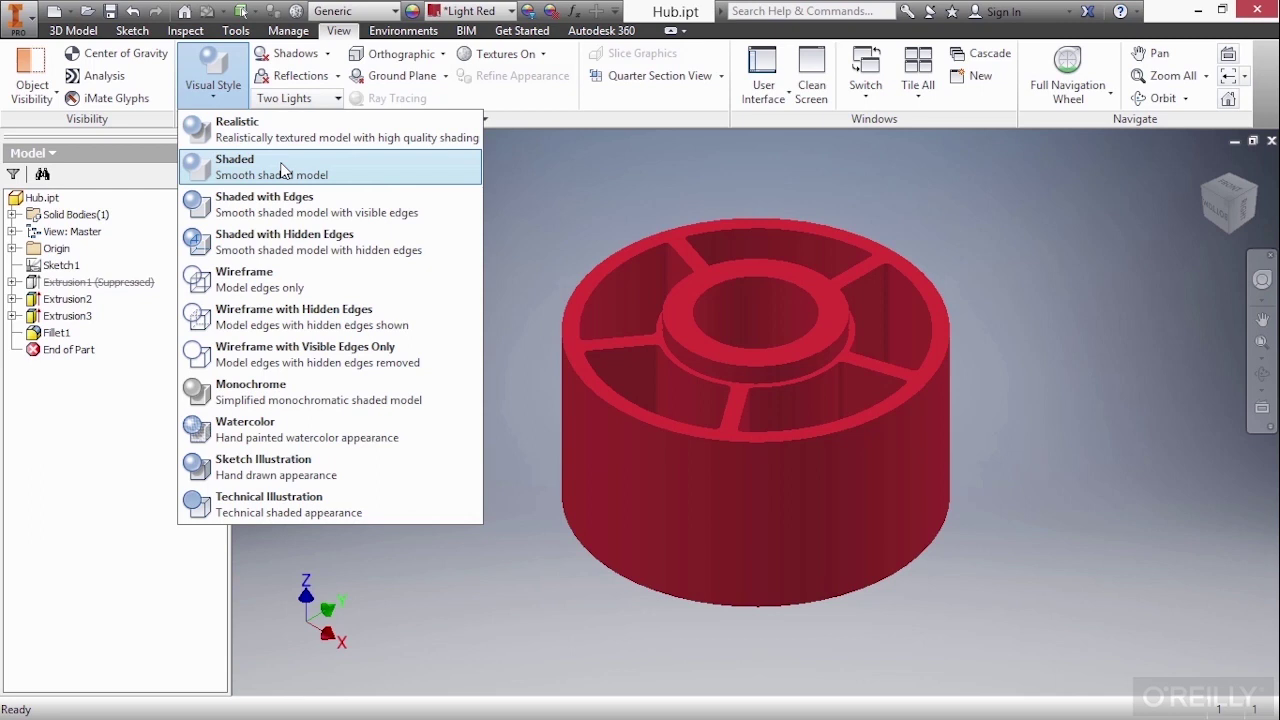
pyautogui.click(285, 208)
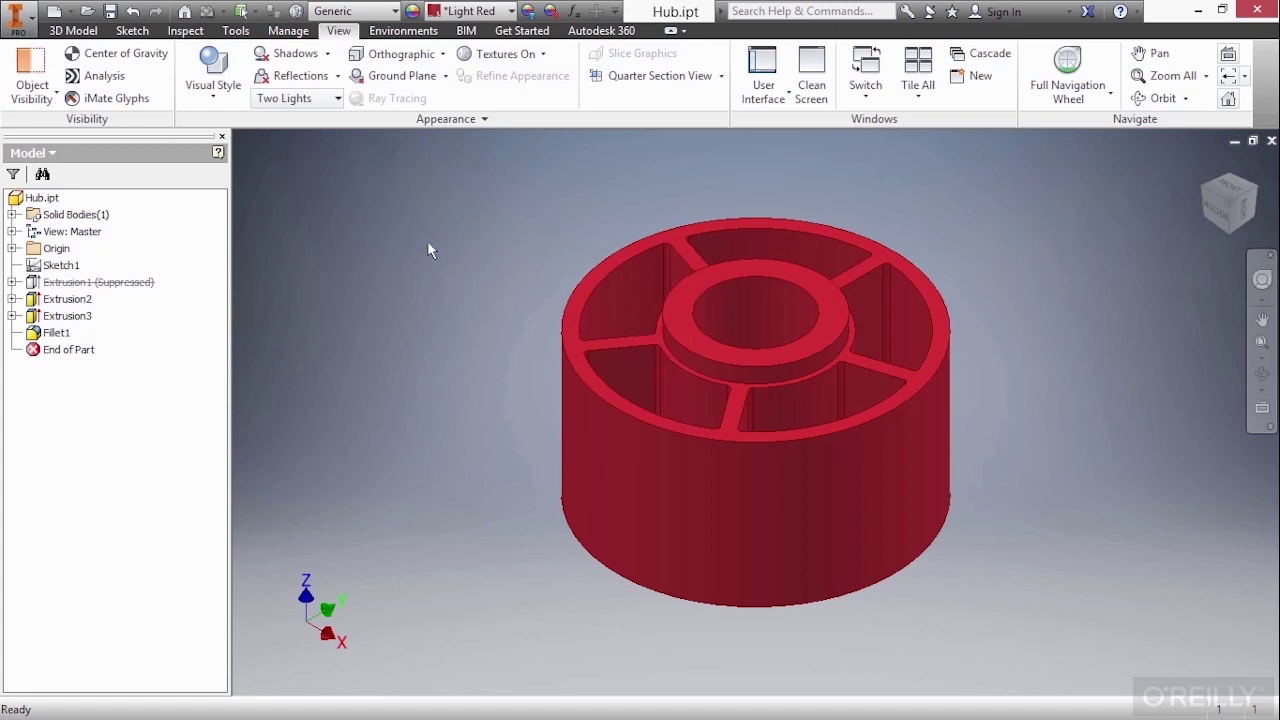
pyautogui.click(214, 85)
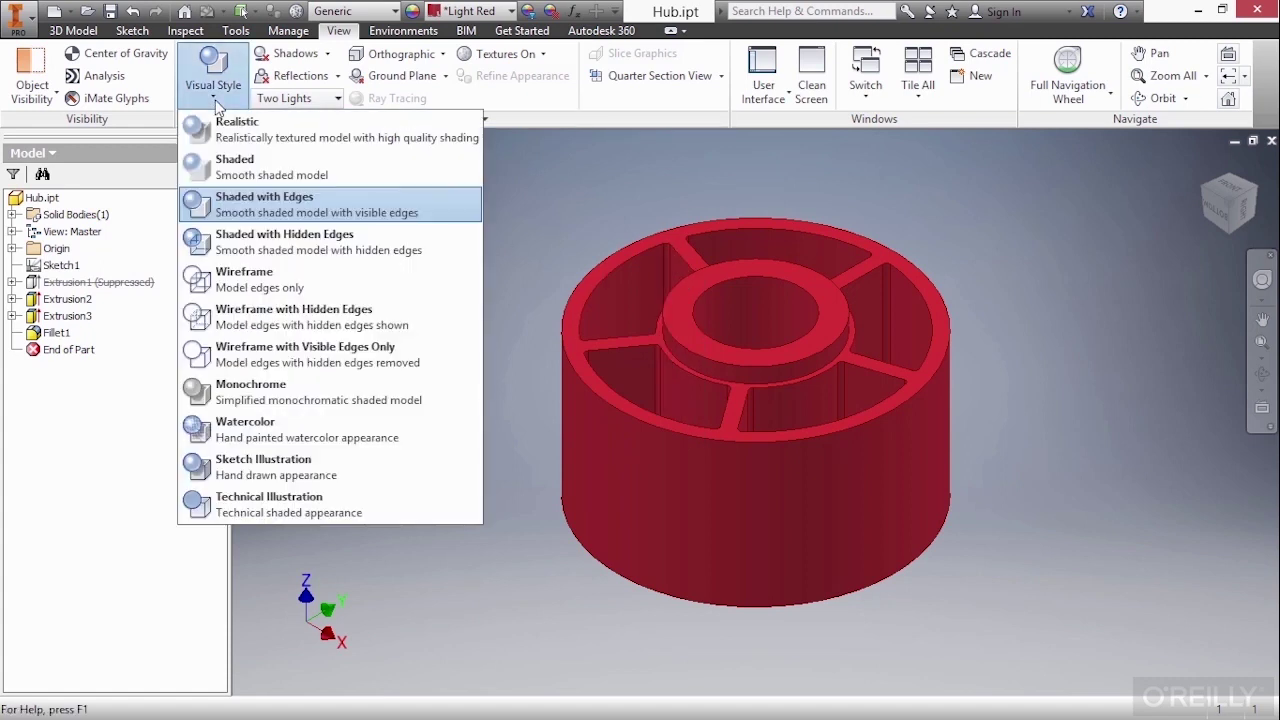
pyautogui.click(257, 238)
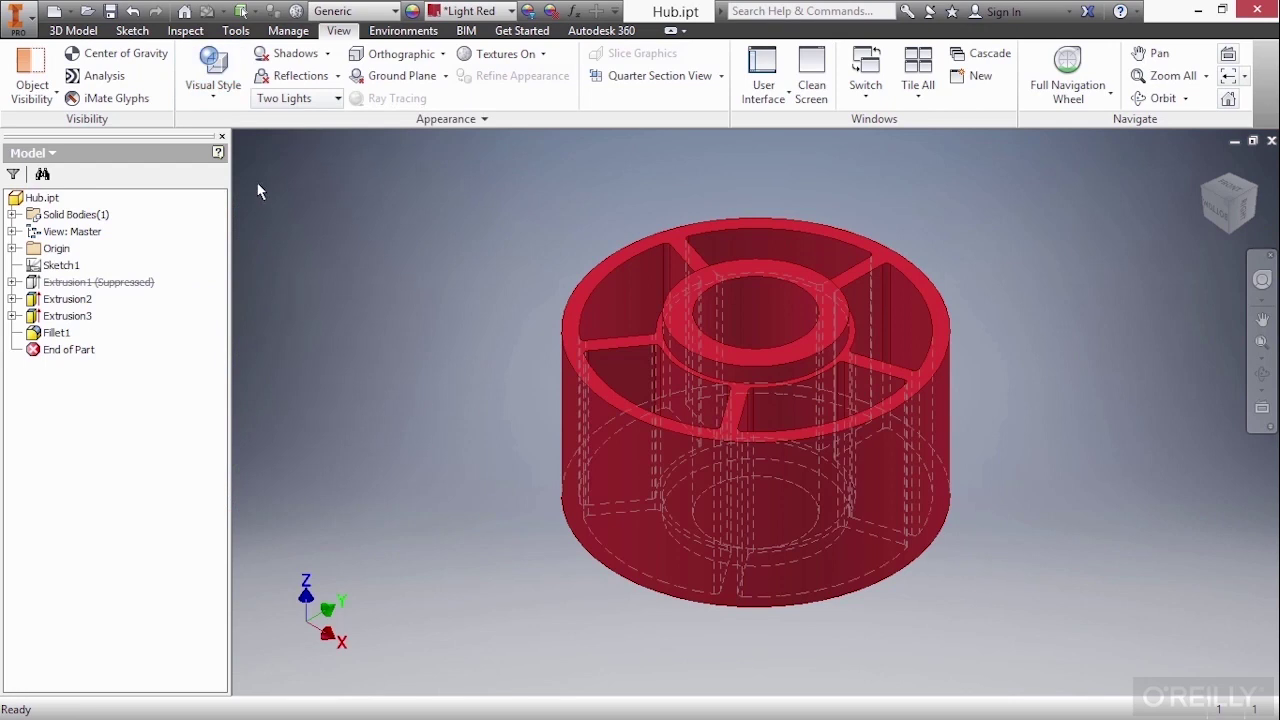
# Try Wireframe and Wireframe with Hidden Edges, finishing on Wireframe with Visible Edges Only
pyautogui.click(214, 85)
pyautogui.click(250, 242)
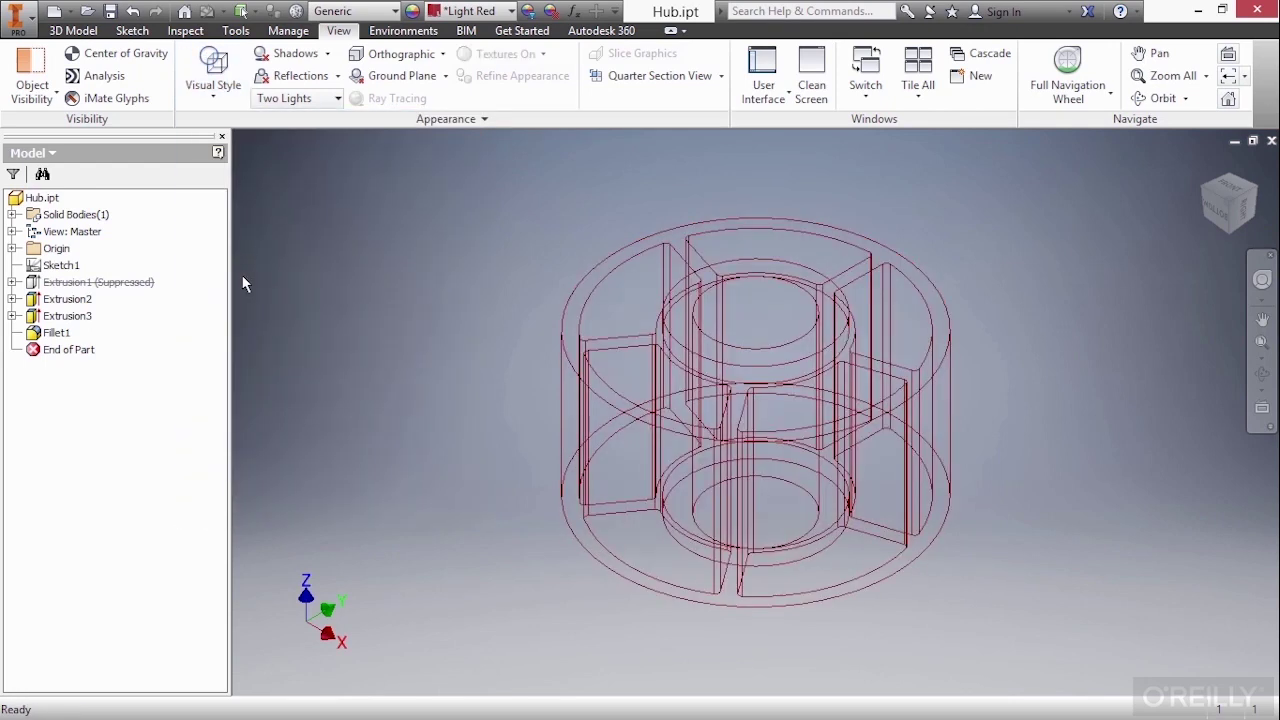
pyautogui.click(209, 92)
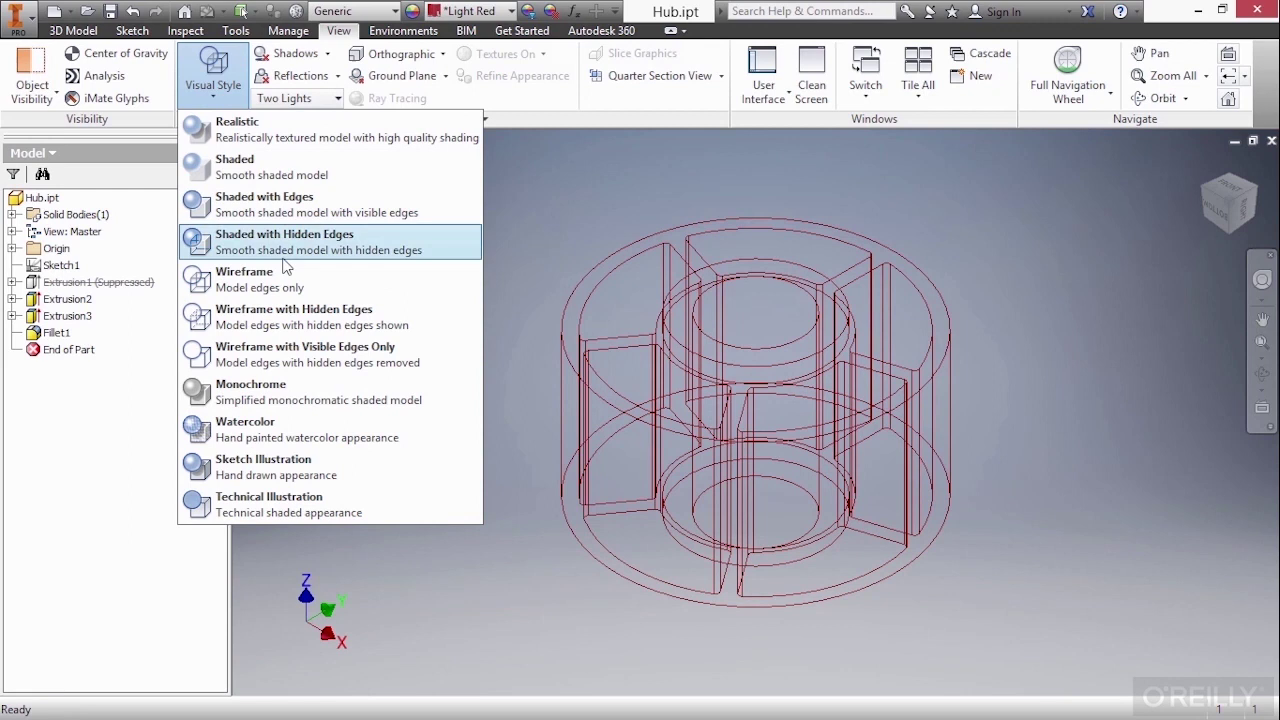
pyautogui.click(298, 311)
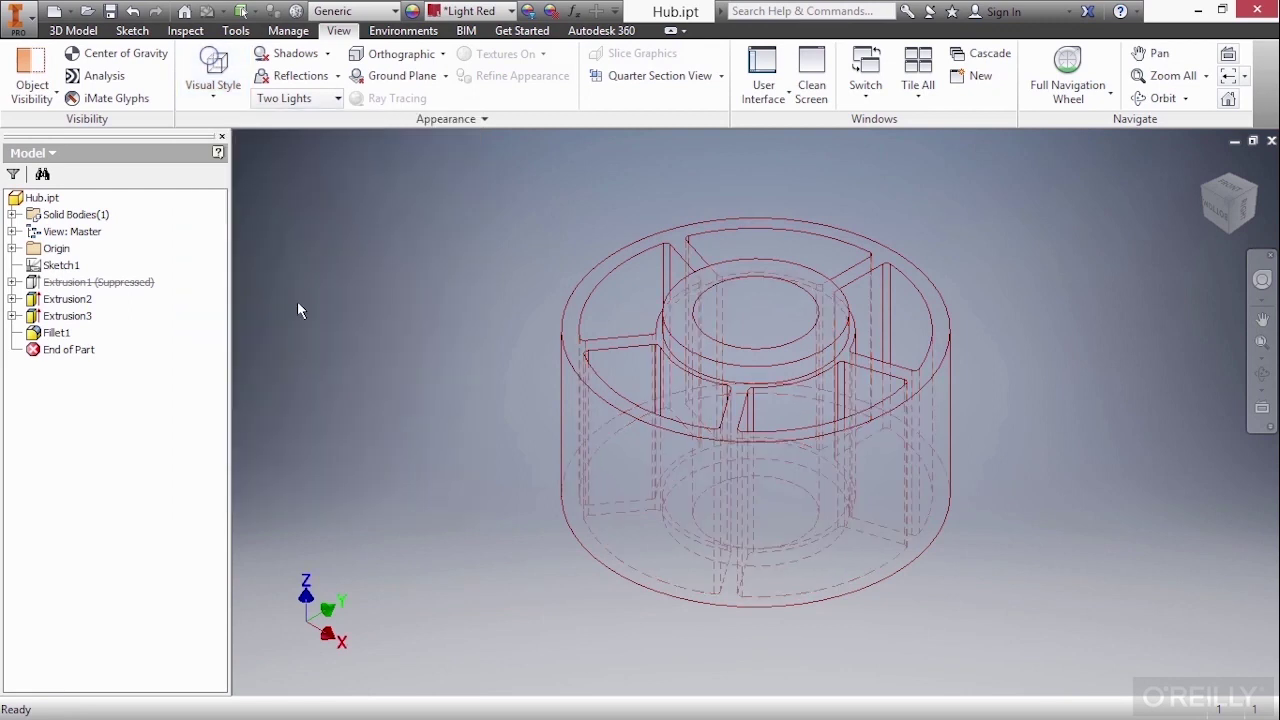
pyautogui.click(215, 95)
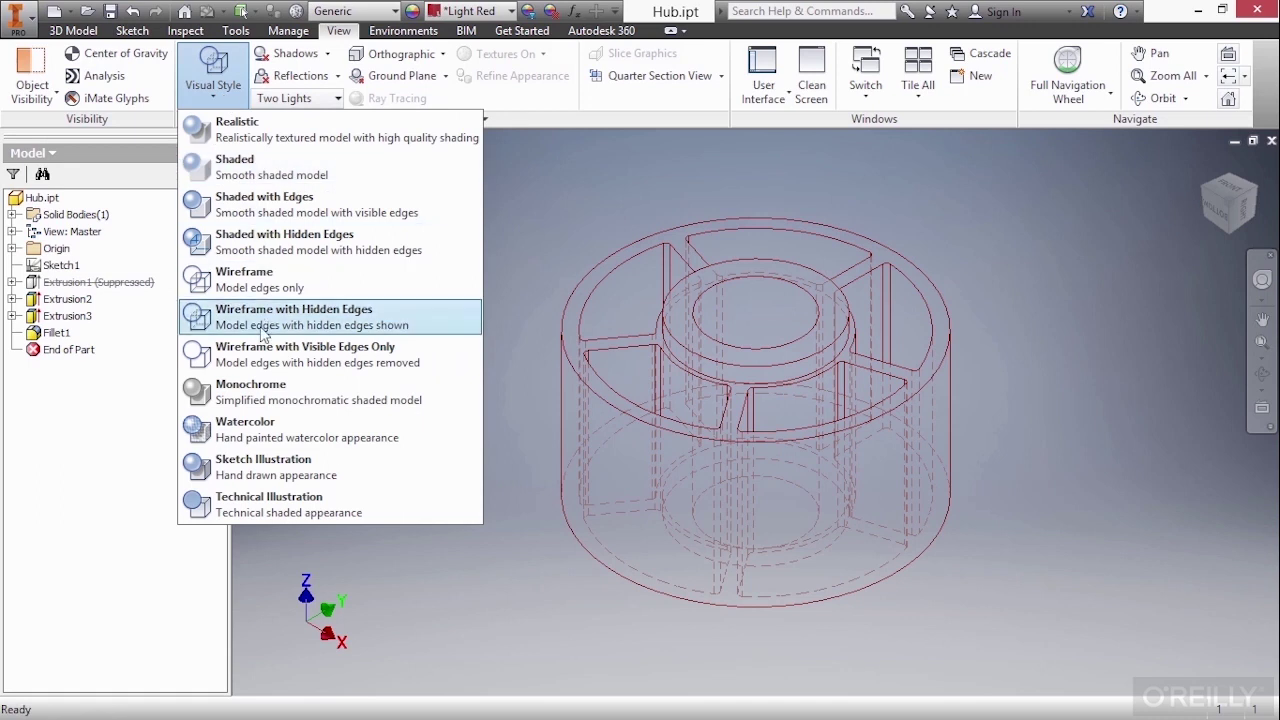
pyautogui.click(260, 366)
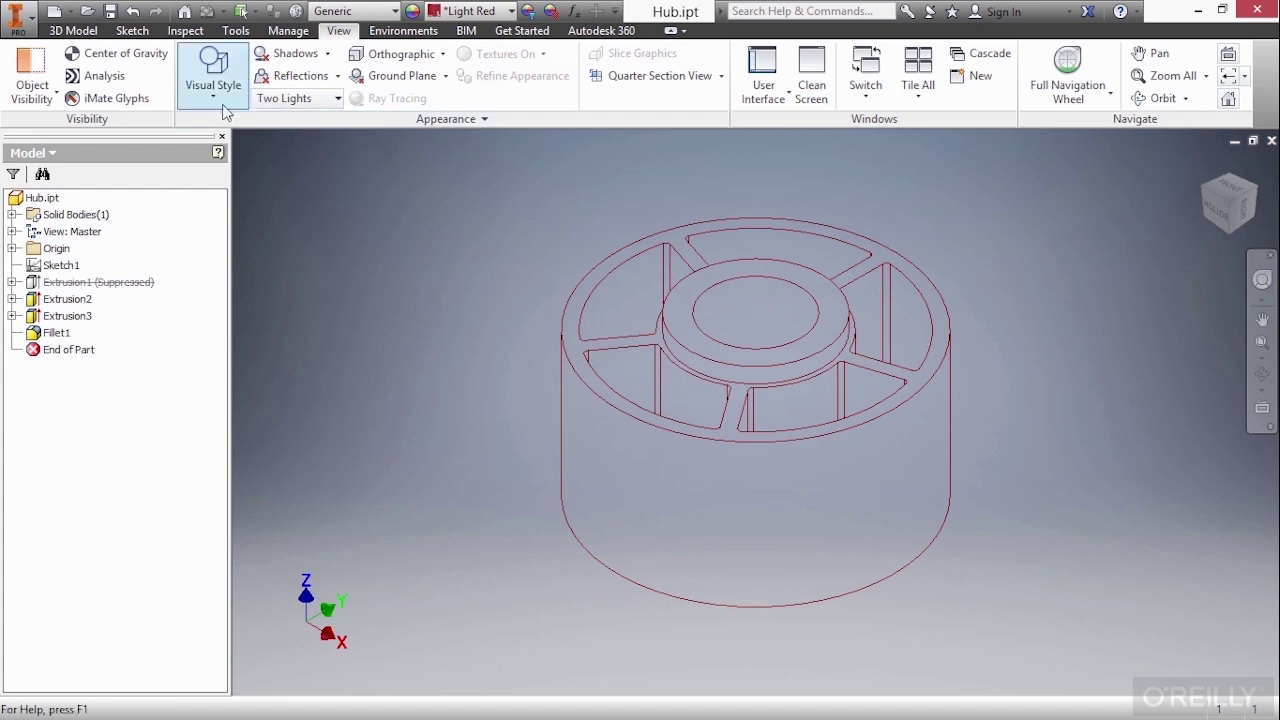
# Preview the hub in the Monochrome, Watercolor and Sketch Illustration visual styles
pyautogui.click(213, 72)
pyautogui.click(290, 395)
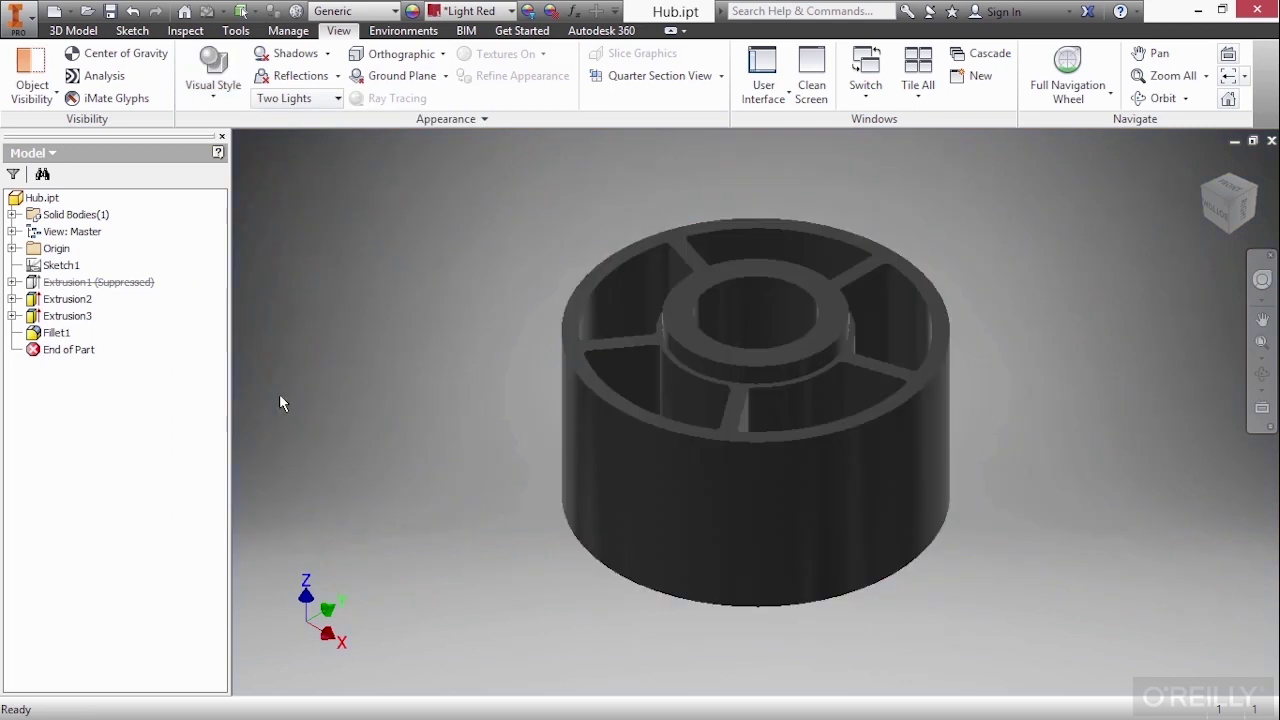
pyautogui.click(213, 104)
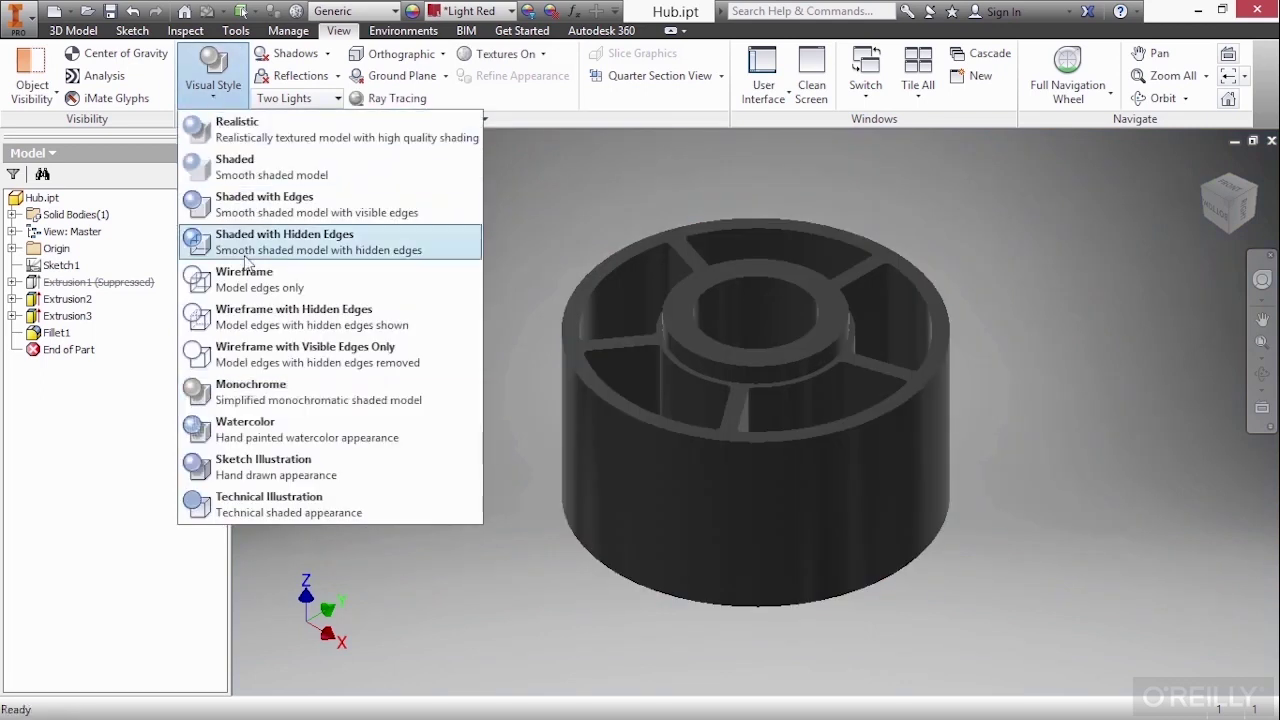
pyautogui.click(251, 420)
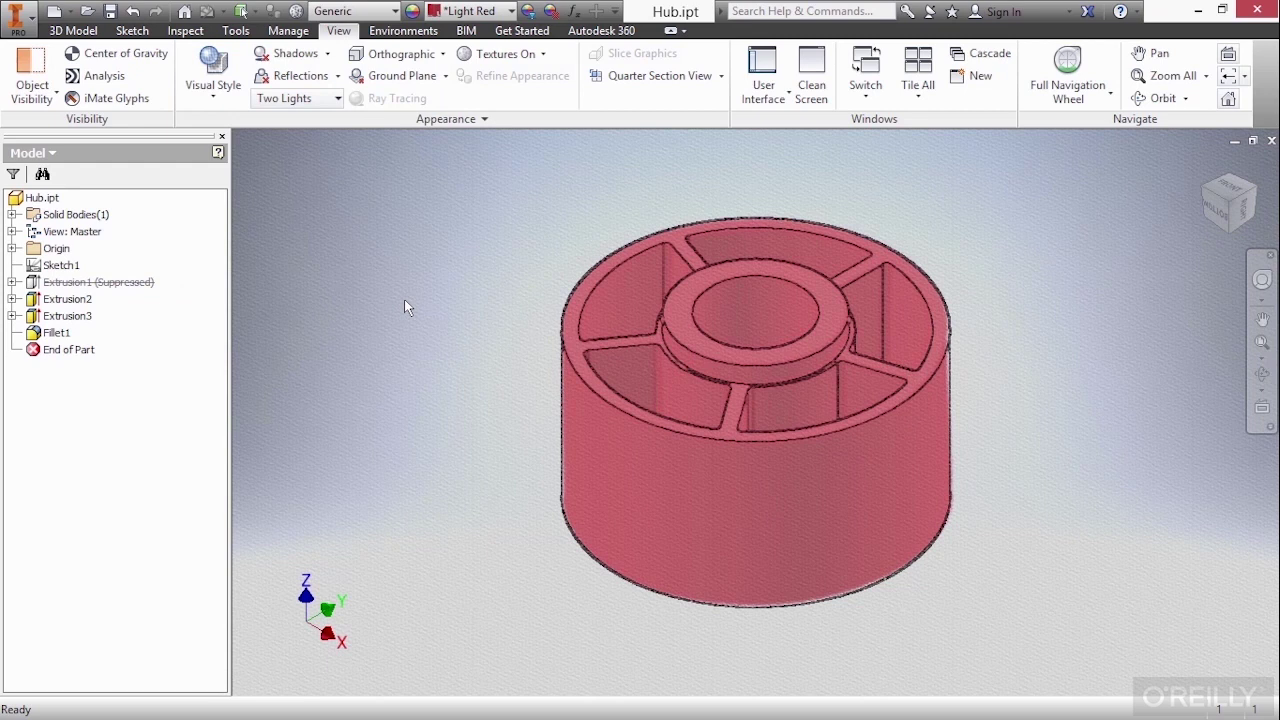
pyautogui.click(214, 102)
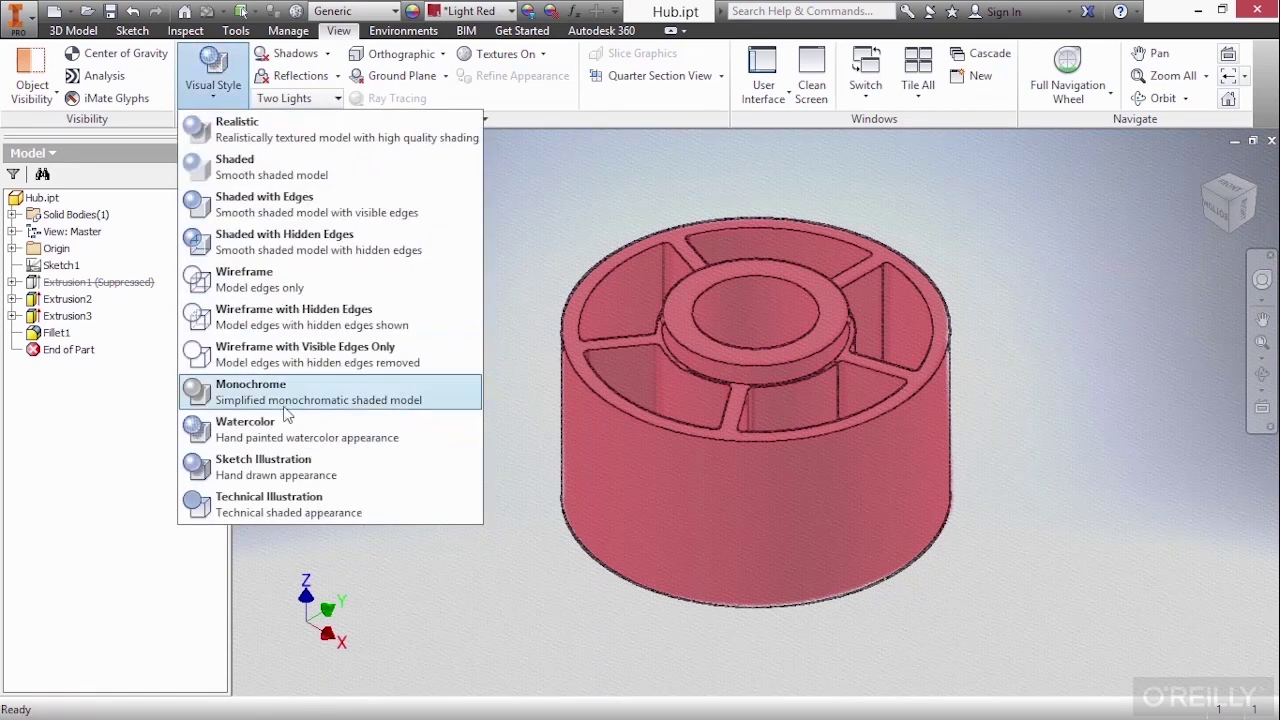
pyautogui.click(286, 466)
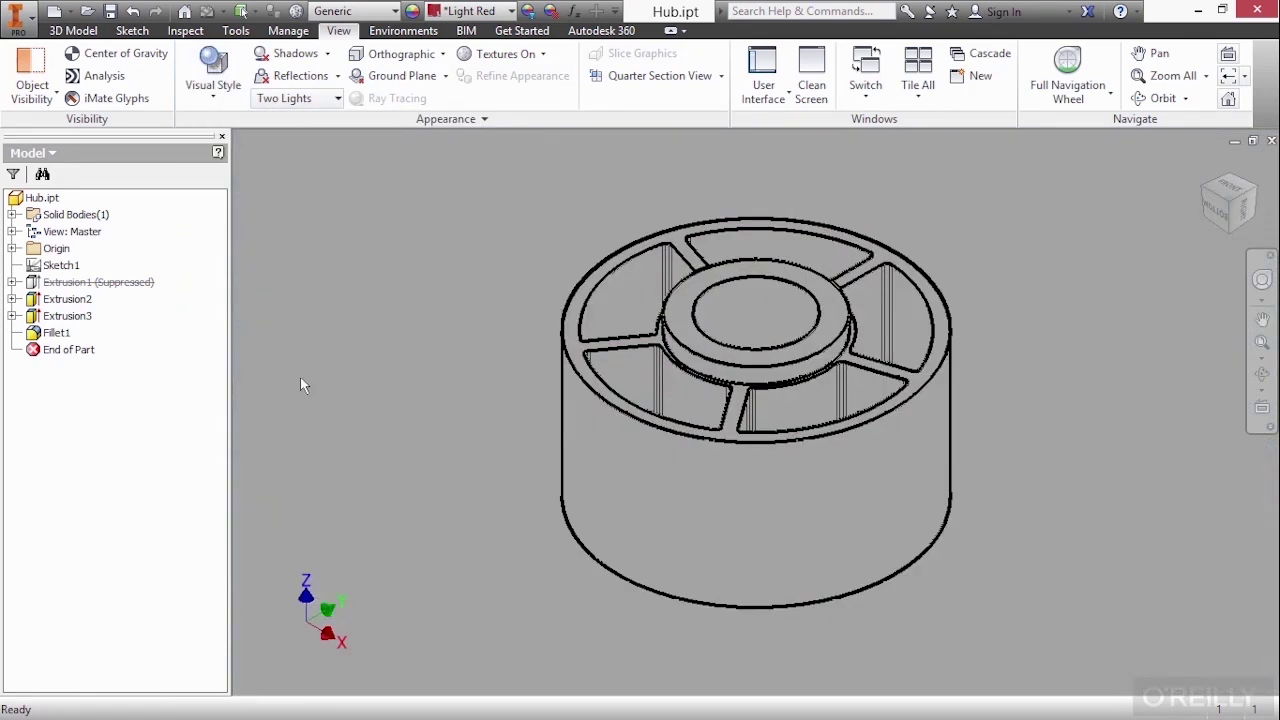
# Try the Technical Illustration style, then settle on Shaded with Edges
pyautogui.click(214, 95)
pyautogui.click(280, 503)
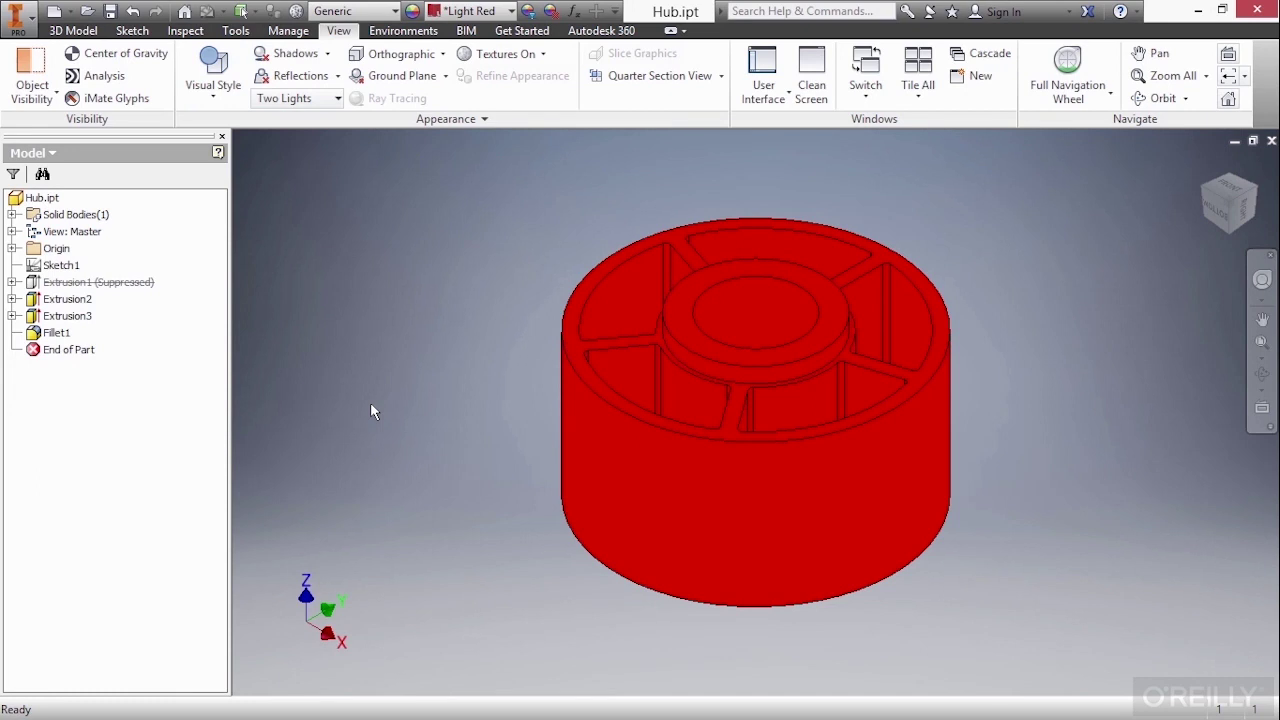
pyautogui.click(214, 95)
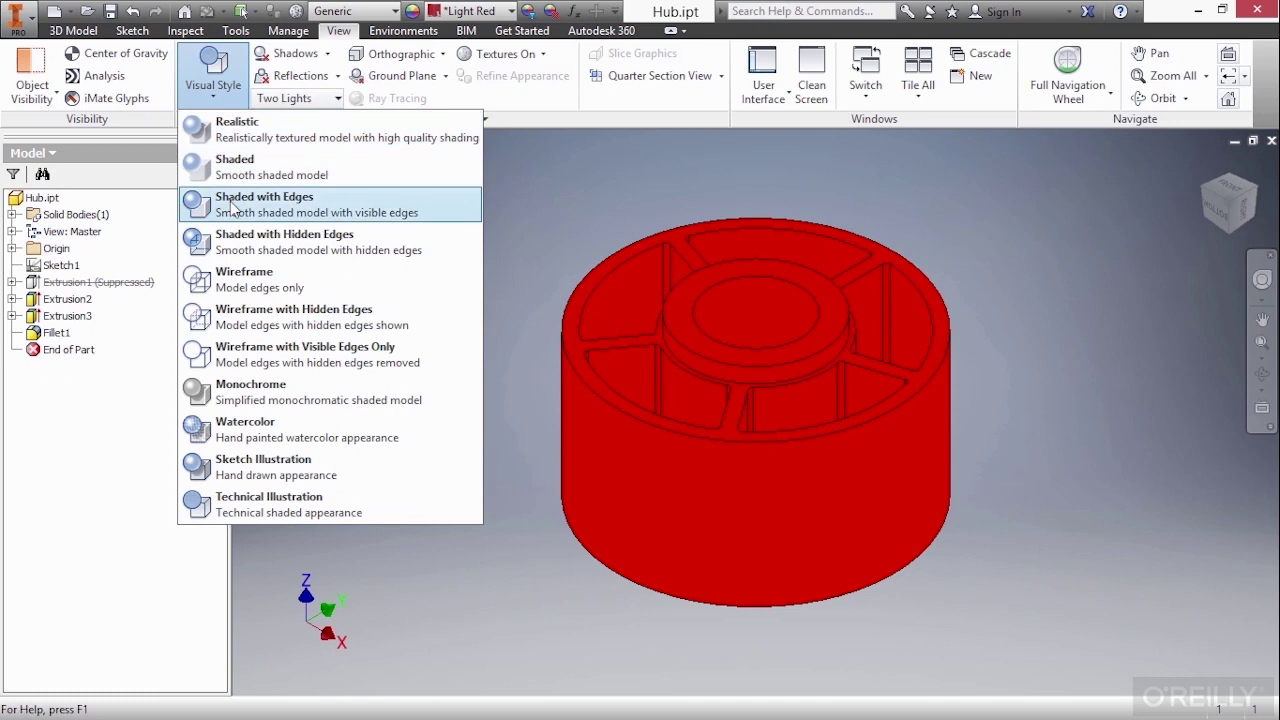
pyautogui.click(232, 205)
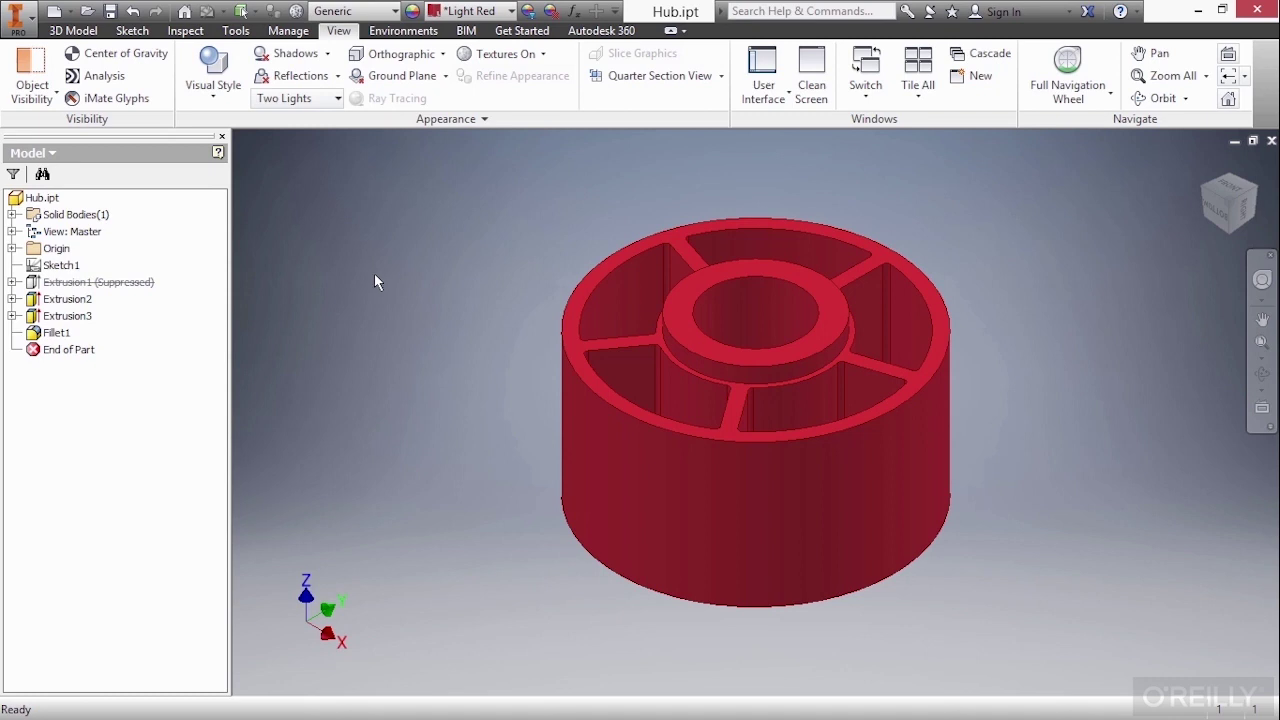
# On the 3D Model tab, view the Fillet and Delete Face ribbon options and expand Modify, changing nothing
pyautogui.click(76, 32)
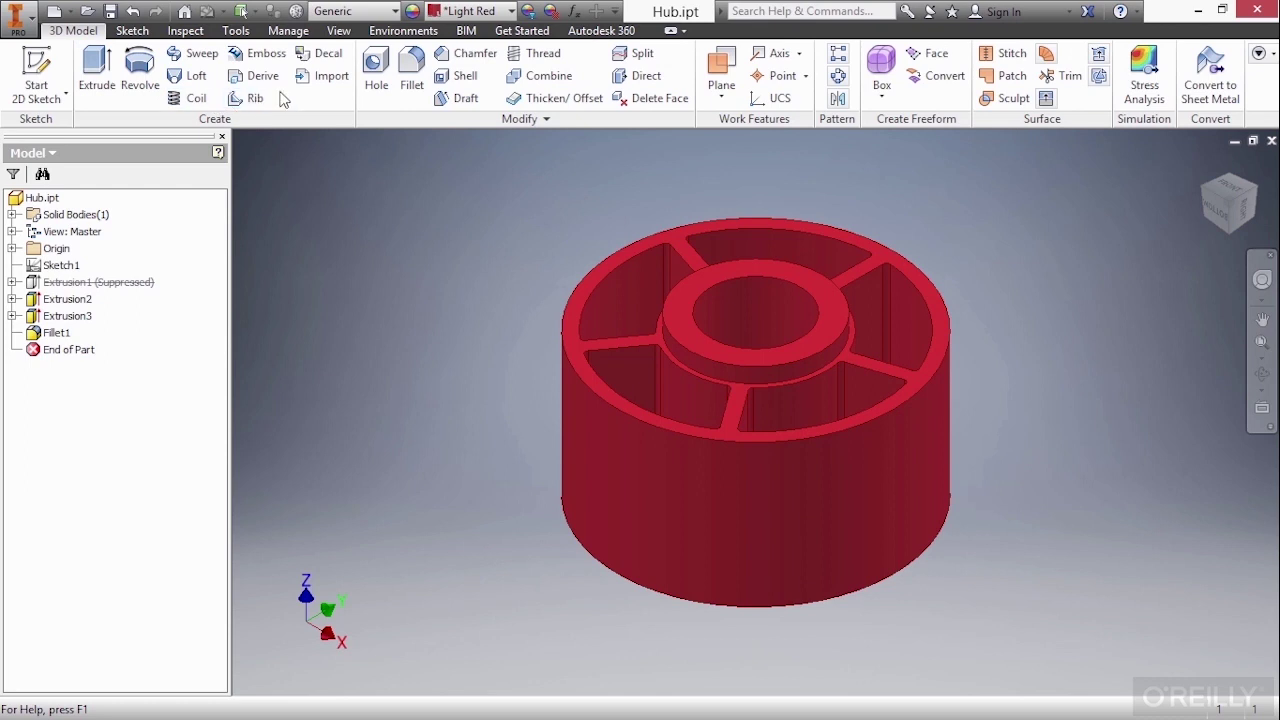
pyautogui.rightClick(417, 77)
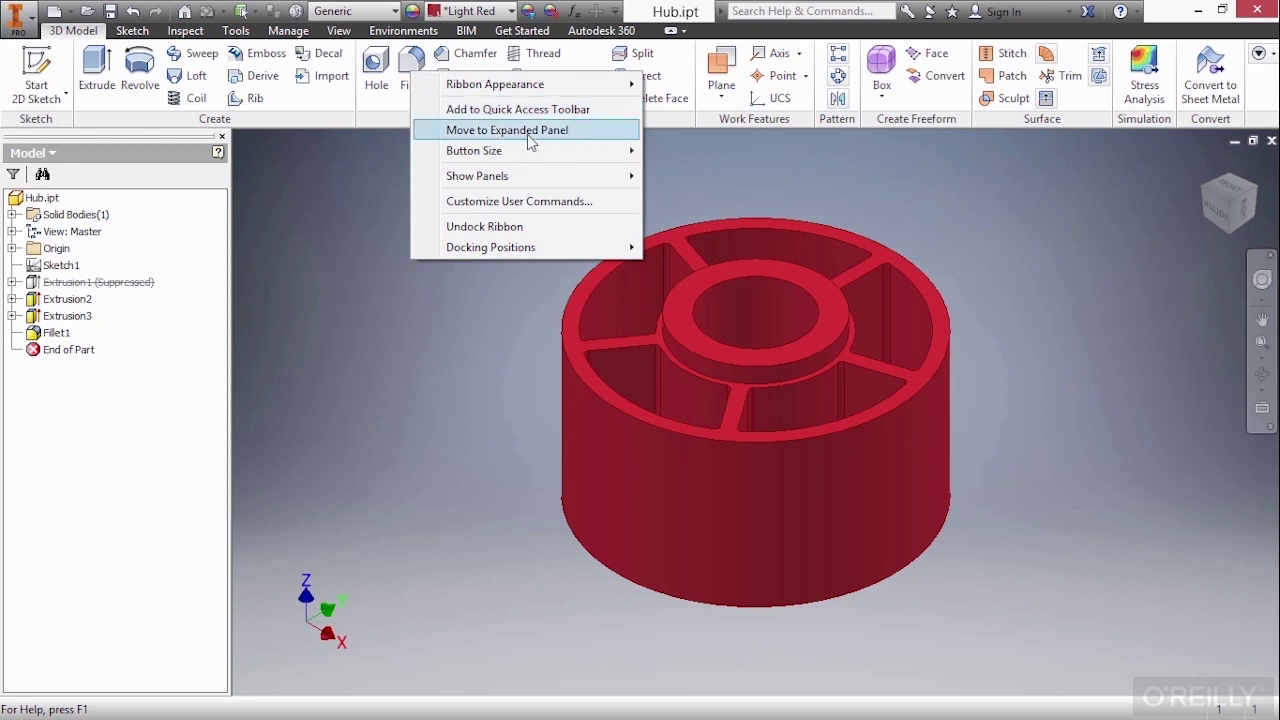
pyautogui.click(366, 157)
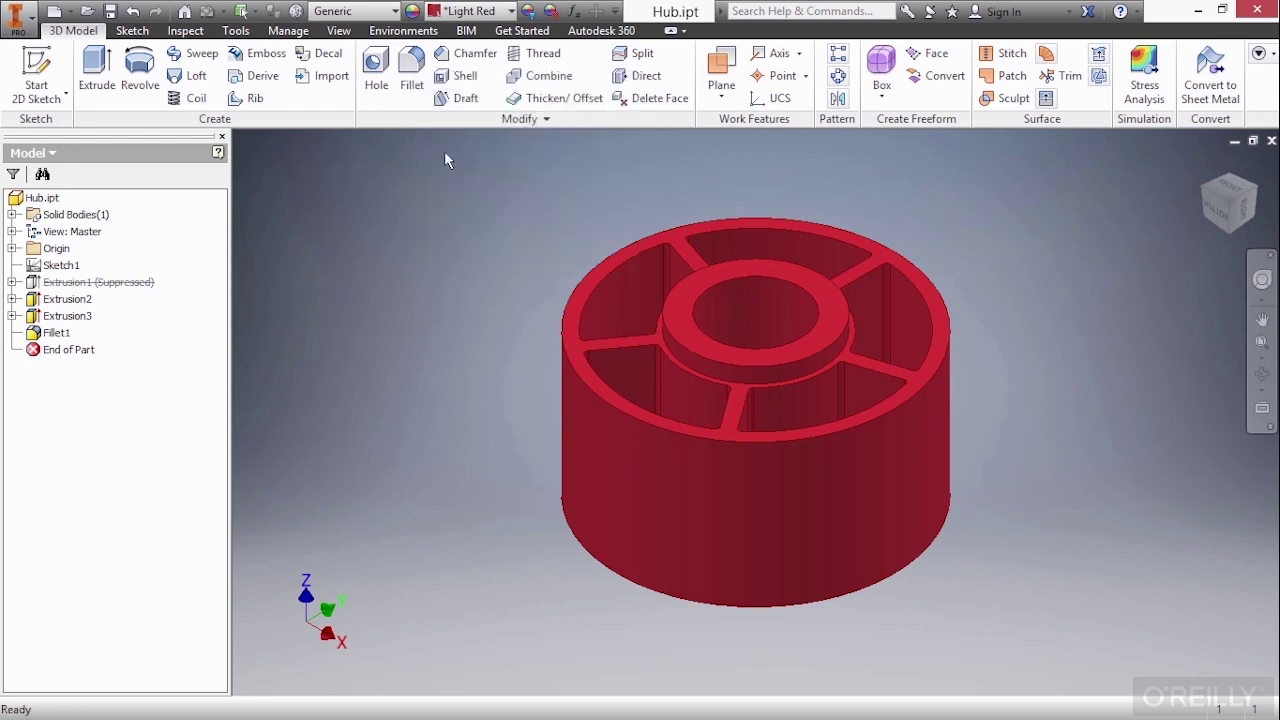
pyautogui.click(545, 121)
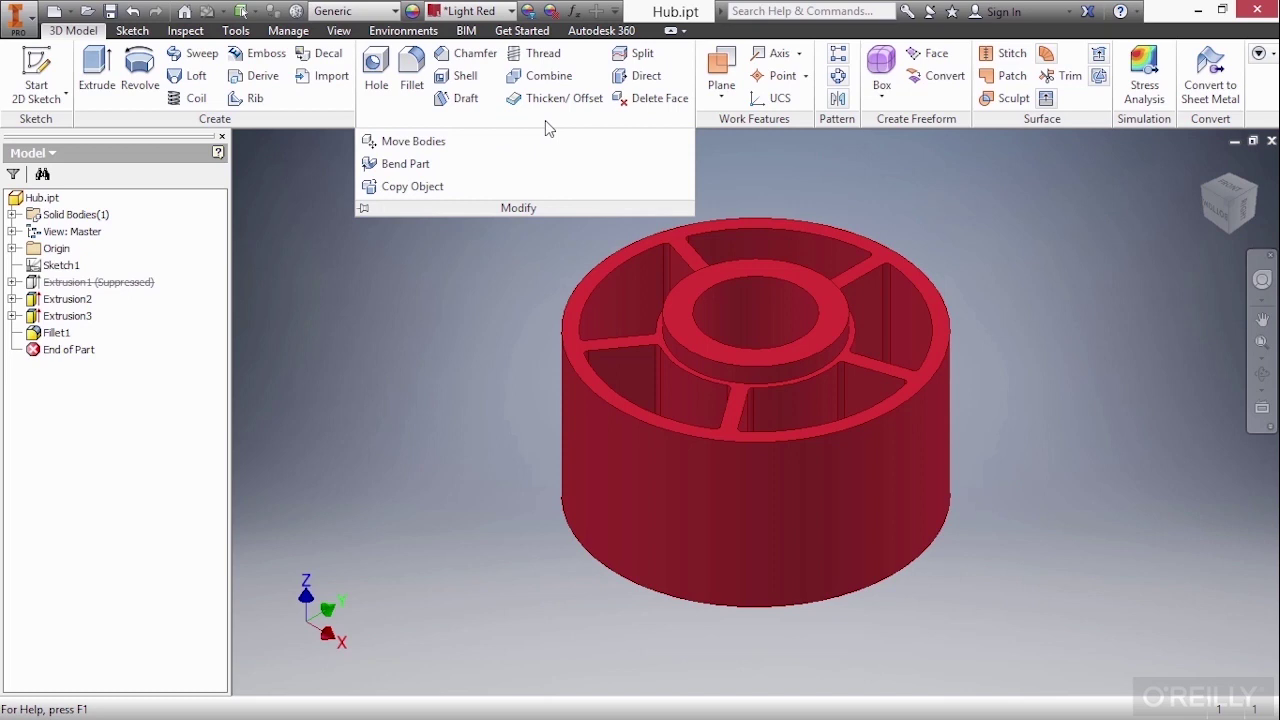
pyautogui.rightClick(655, 107)
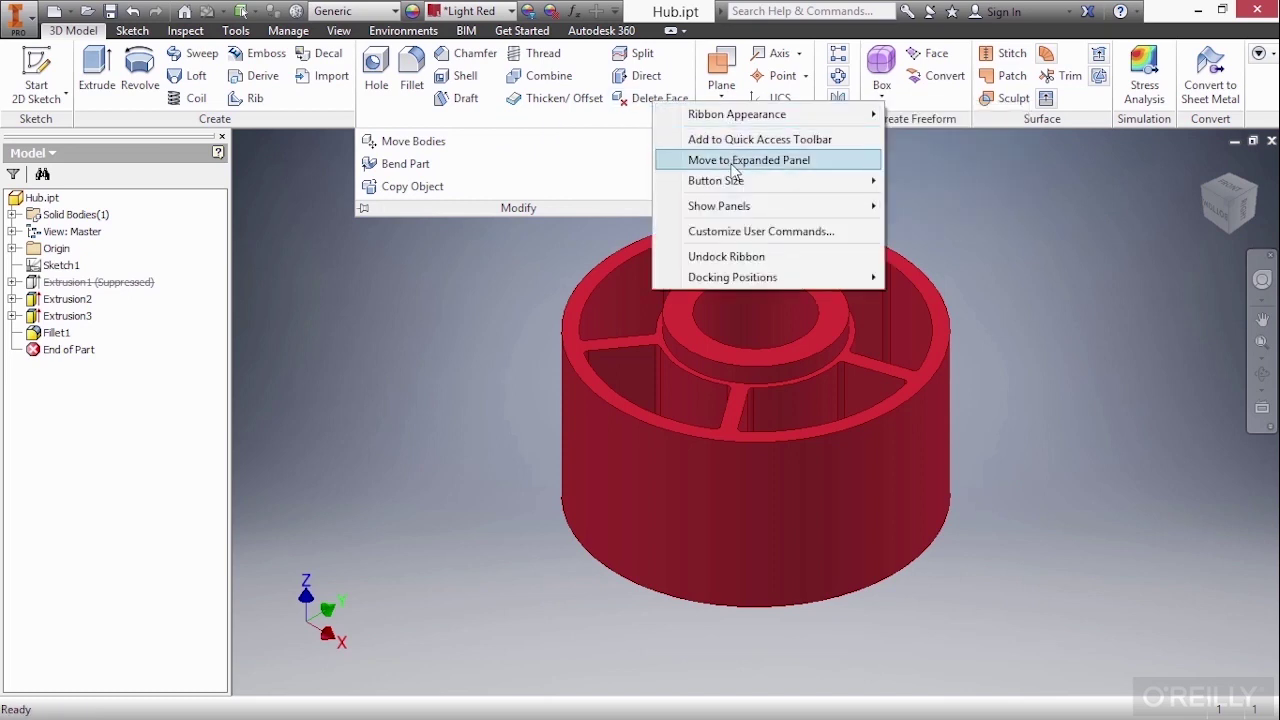
pyautogui.click(510, 245)
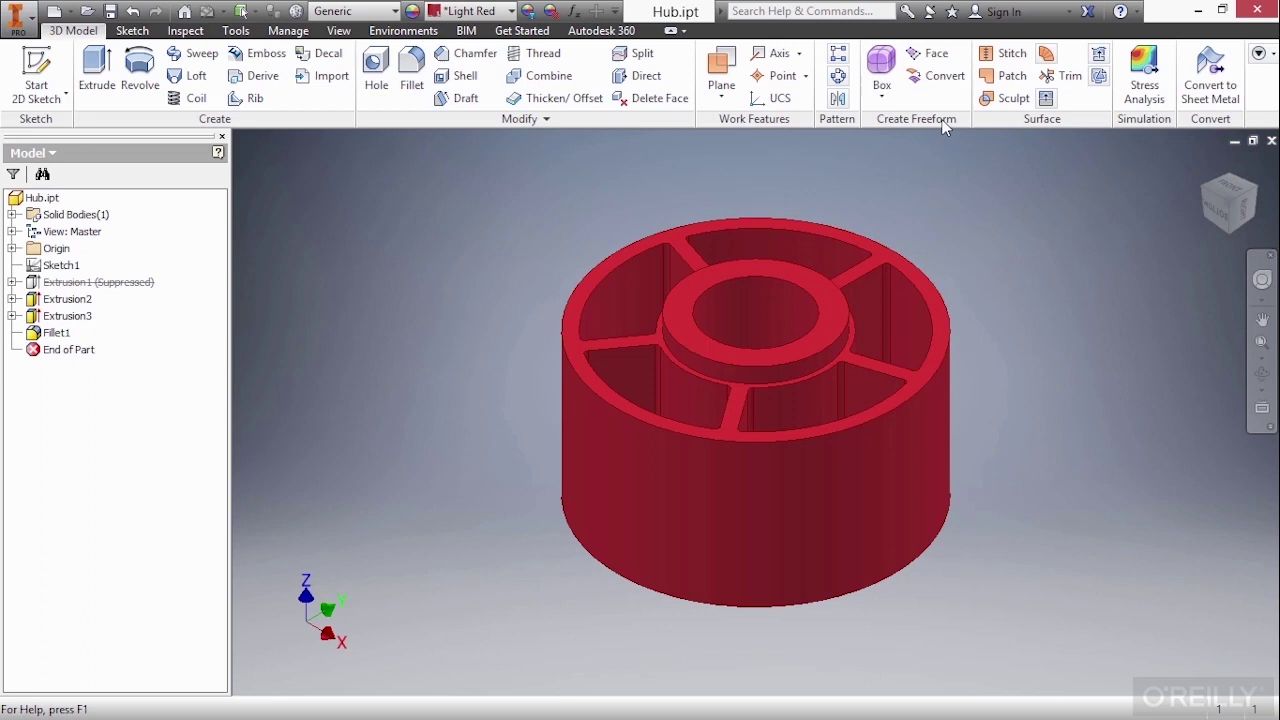
pyautogui.click(1271, 57)
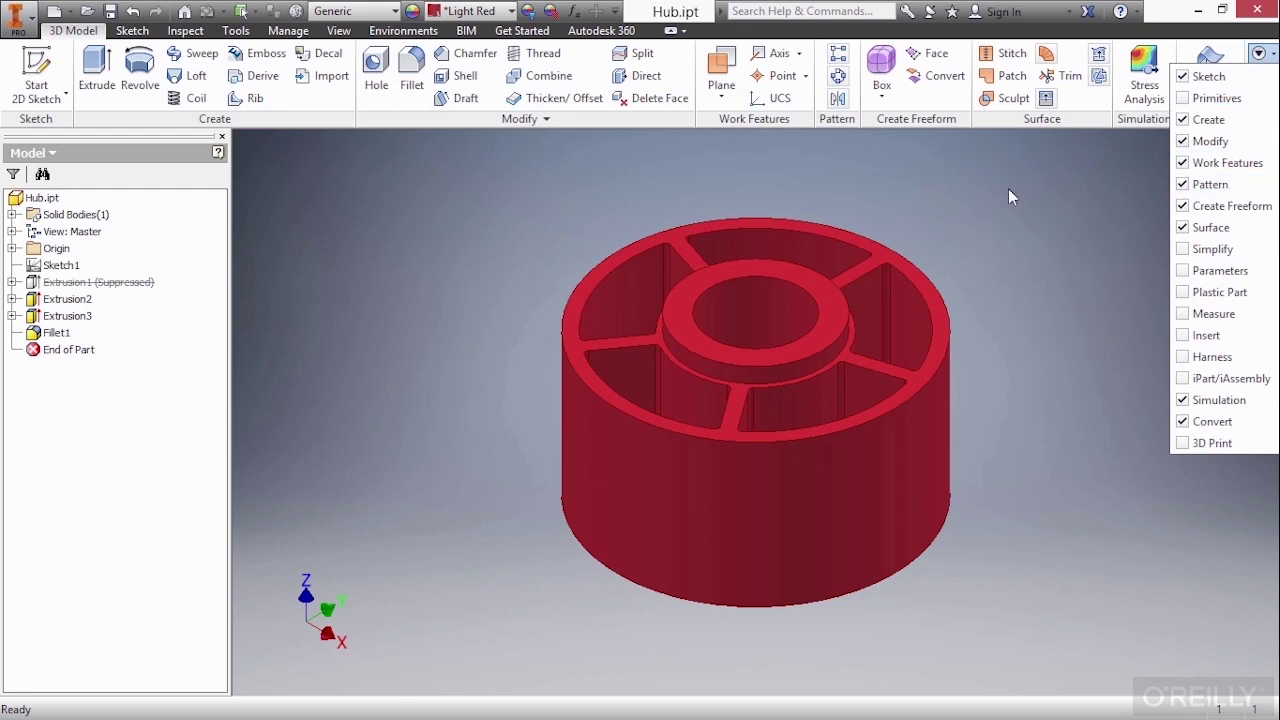
pyautogui.click(479, 231)
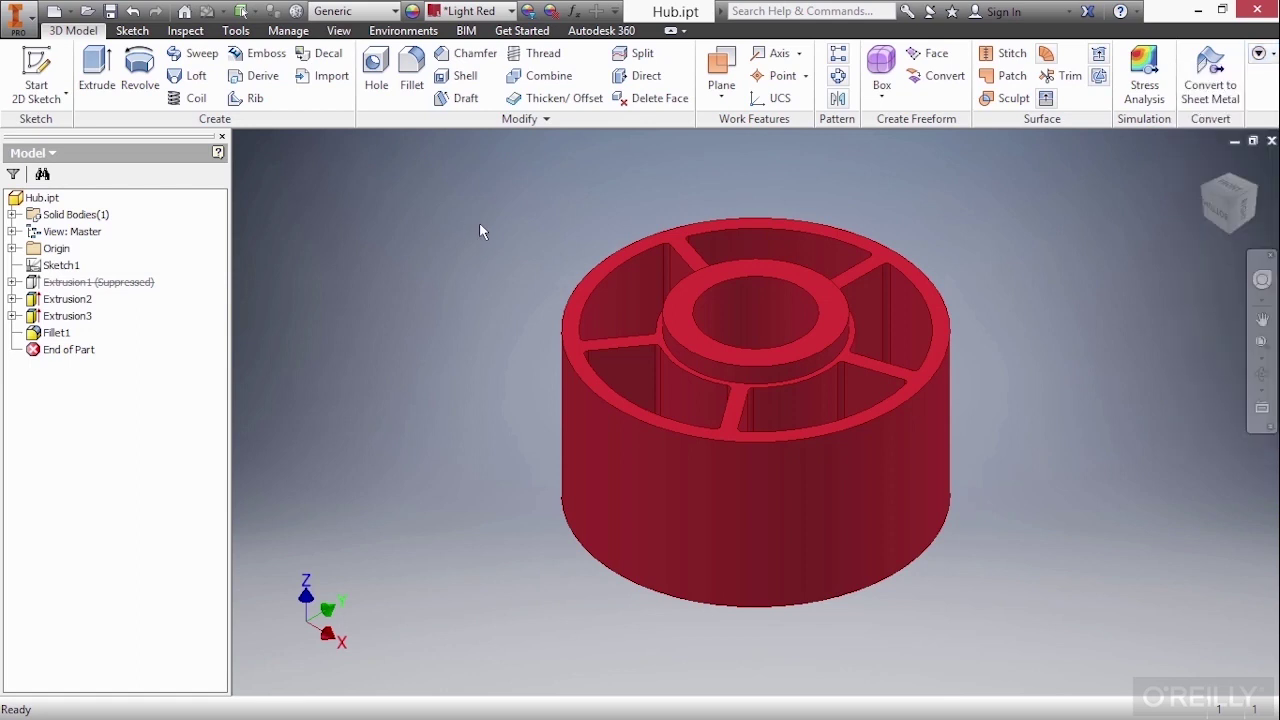